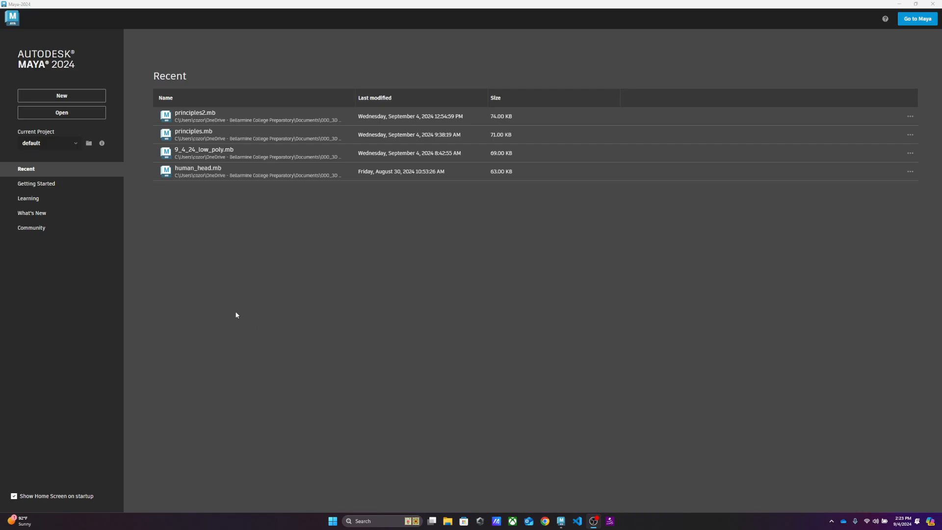
Create a new scene and switch the shelf to Poly Modeling
click(75, 99)
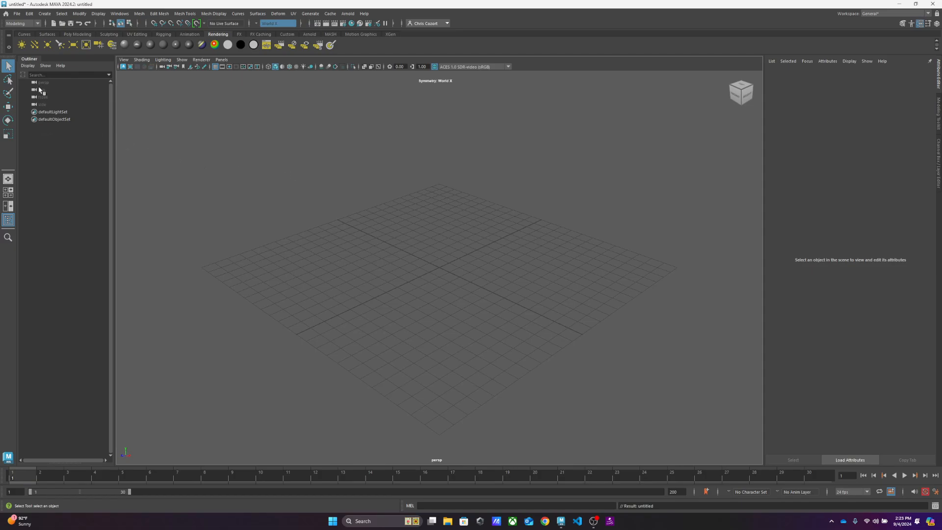
click(27, 59)
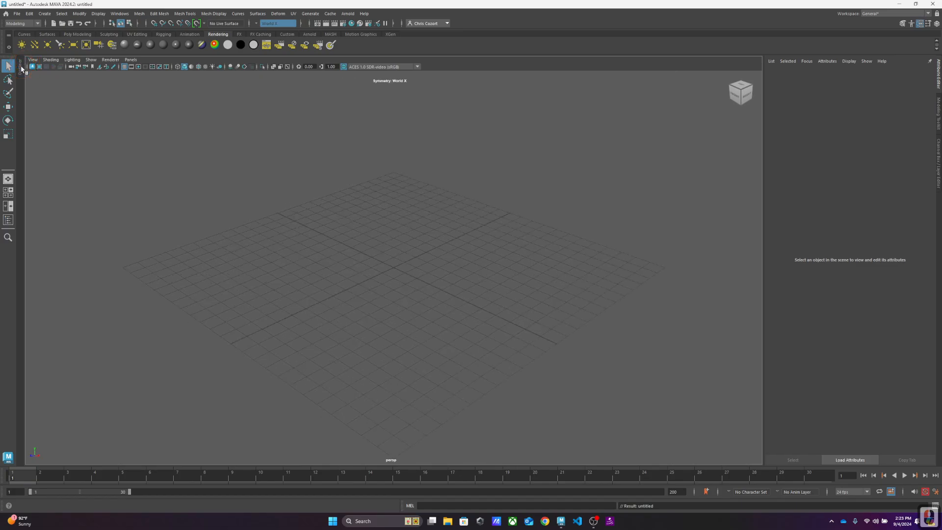
click(21, 68)
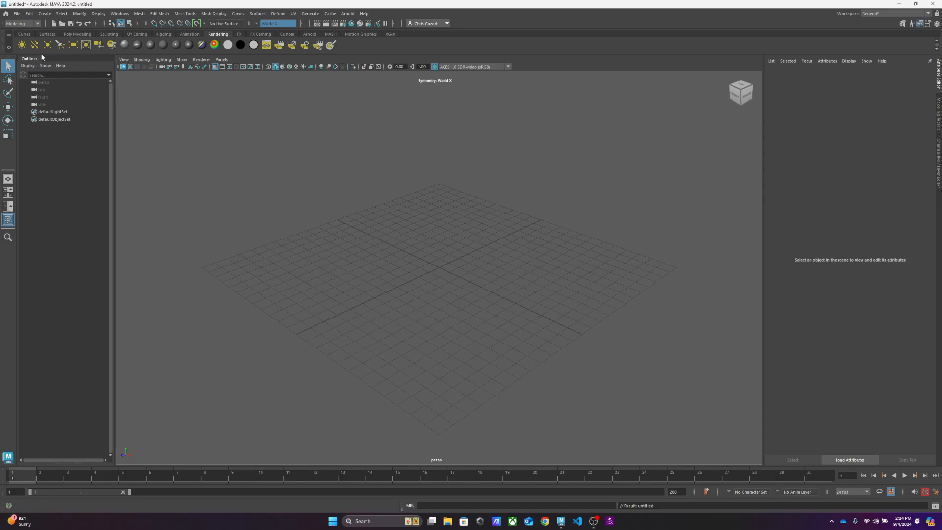
click(78, 35)
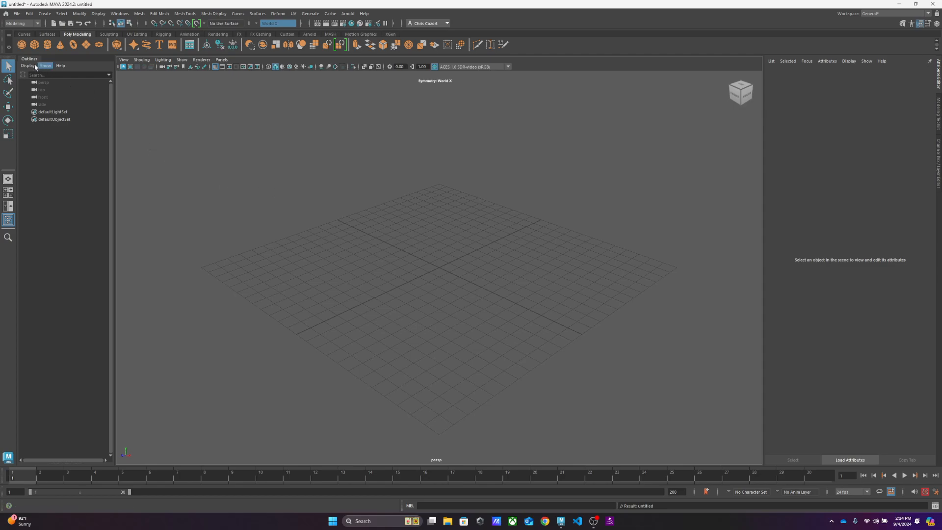
Detach the Outliner and the Attribute Editor from the main window and close both
drag(29, 59, 312, 137)
click(344, 135)
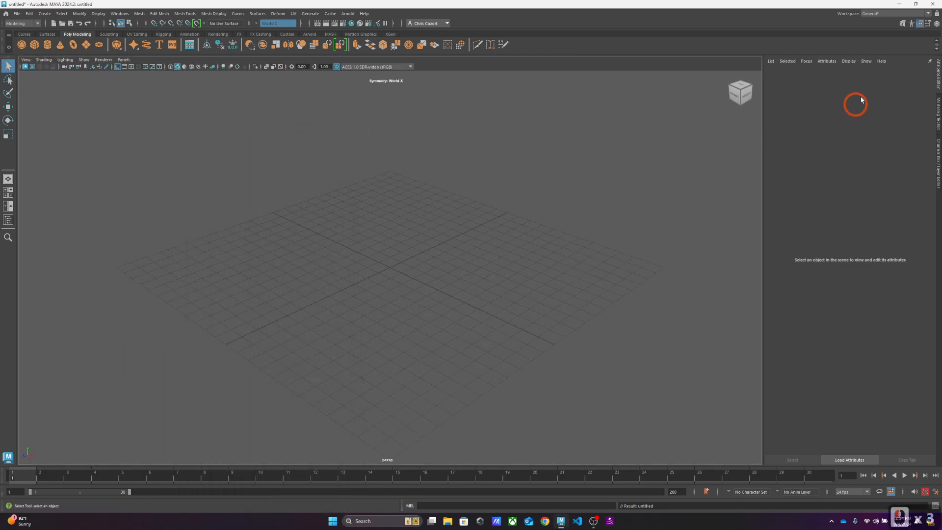
drag(938, 74, 480, 130)
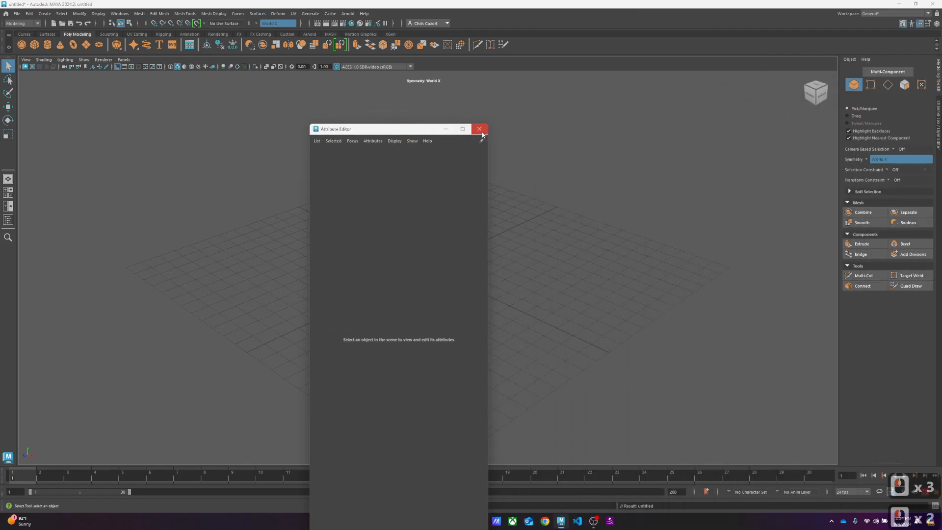
click(479, 129)
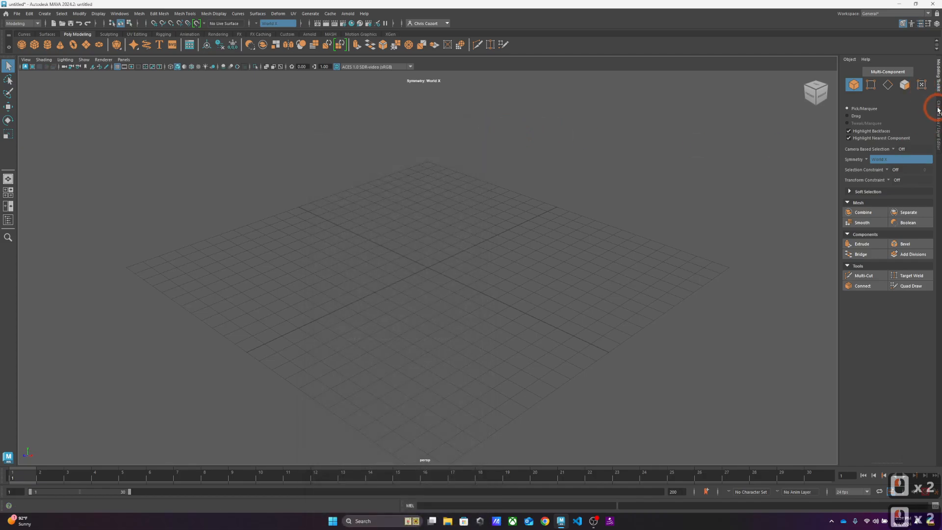
Detach the Channel Box / Layer Editor and the Modeling Toolkit from the main window and close both
drag(937, 105, 539, 152)
click(534, 149)
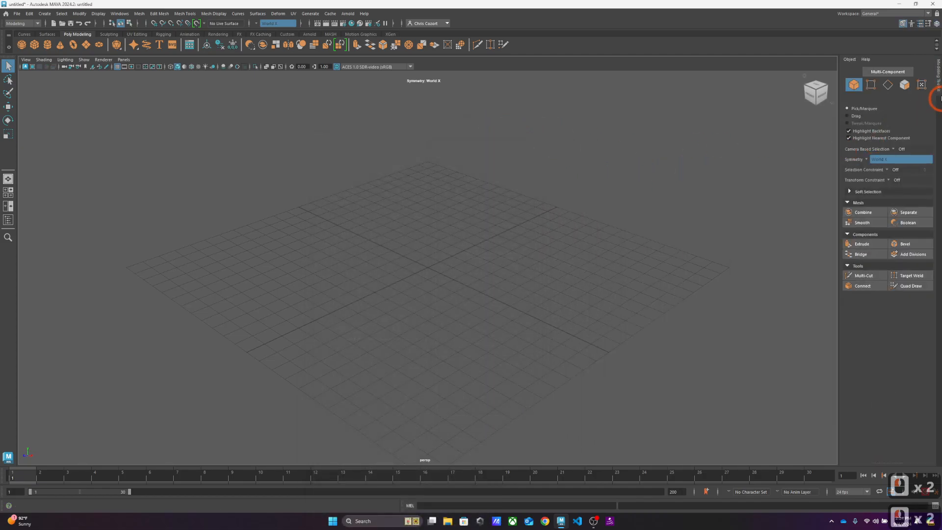
drag(938, 74, 581, 157)
click(581, 150)
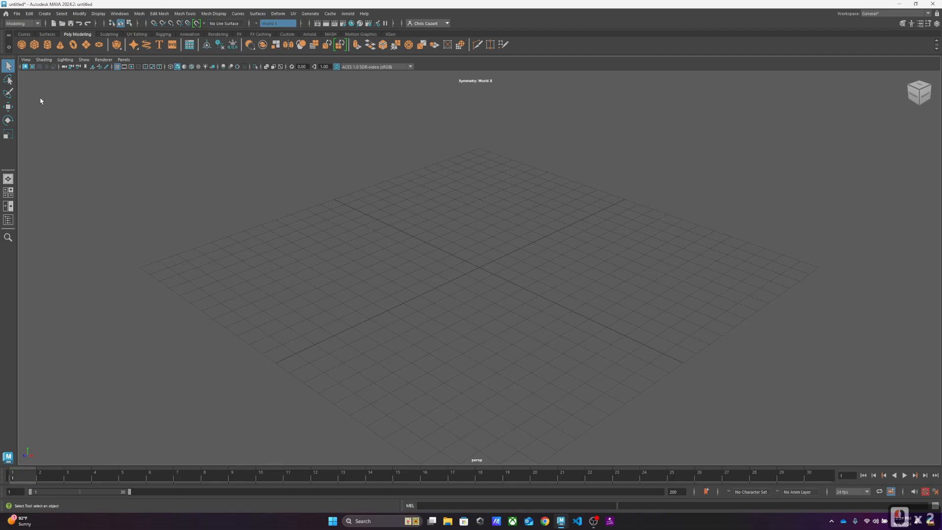
Try to detach the shelf from the main window, and look through the list of UI elements
drag(76, 34, 133, 66)
click(83, 85)
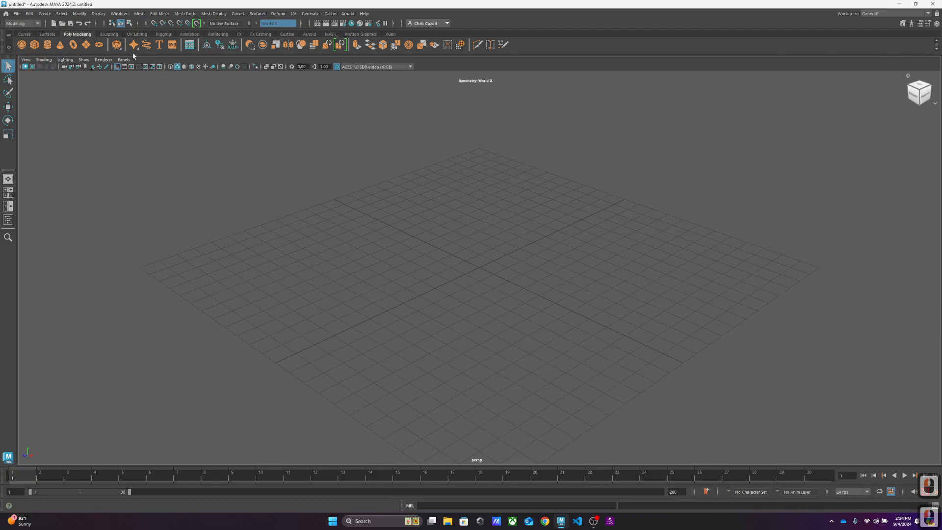
click(120, 13)
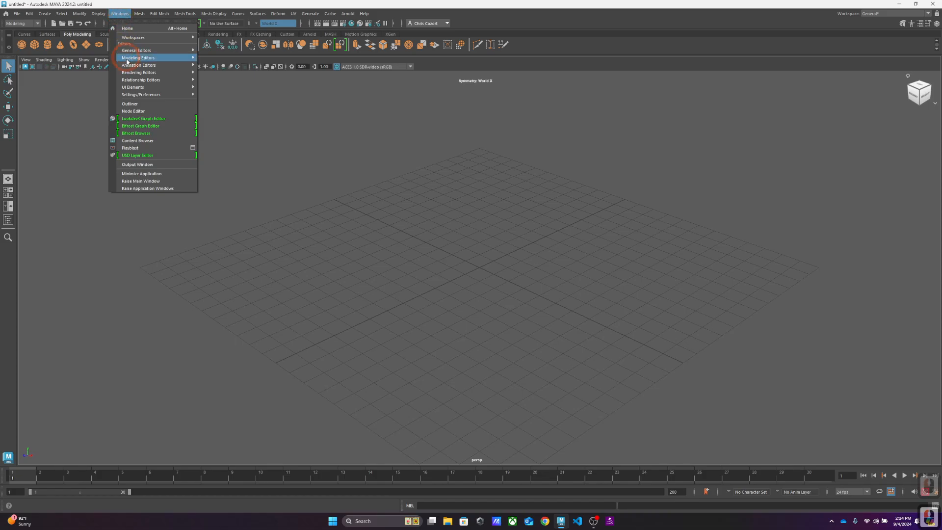
mouse_move(169, 88)
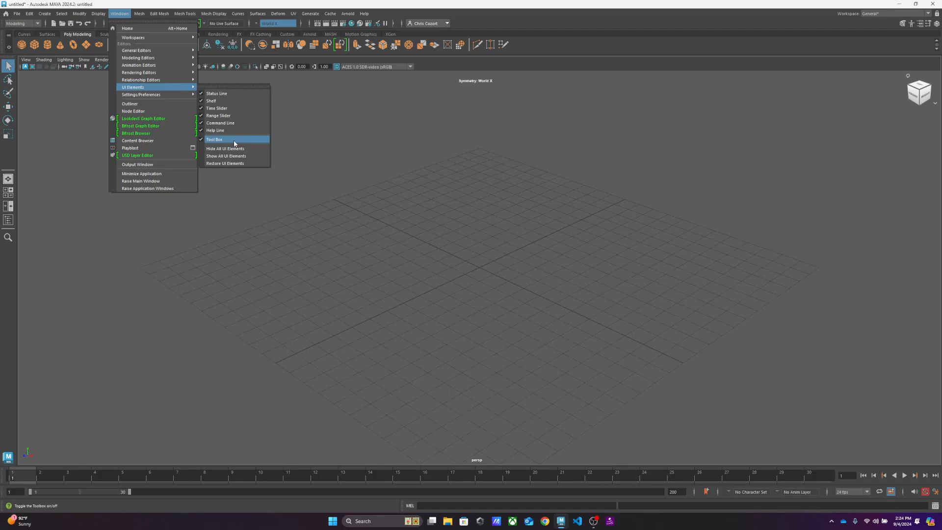
click(122, 15)
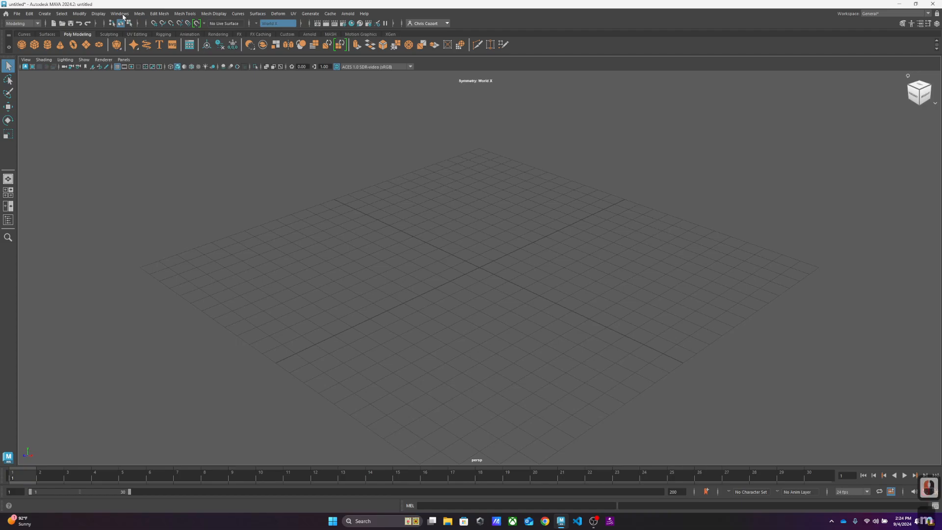
Toggle the full-screen viewport that hides all interface elements on, off and on again
key(ctrl)
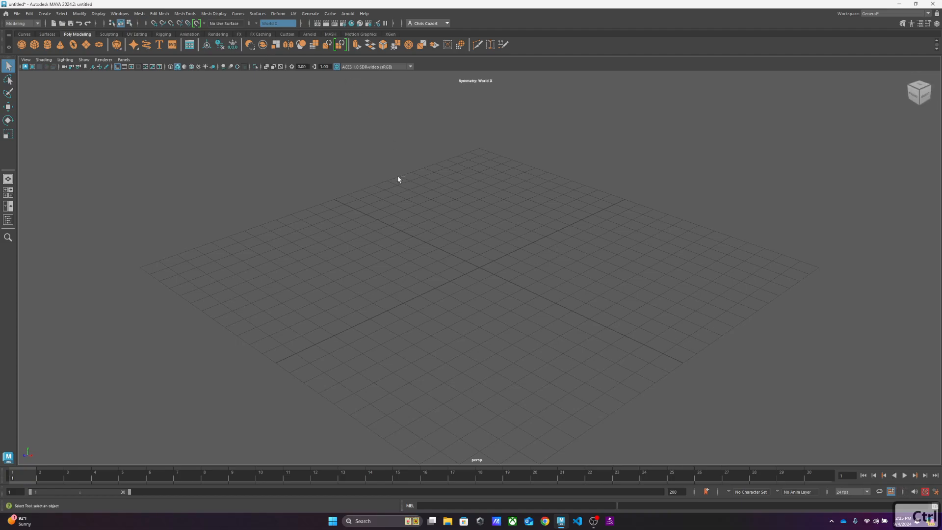
key(ctrl+space)
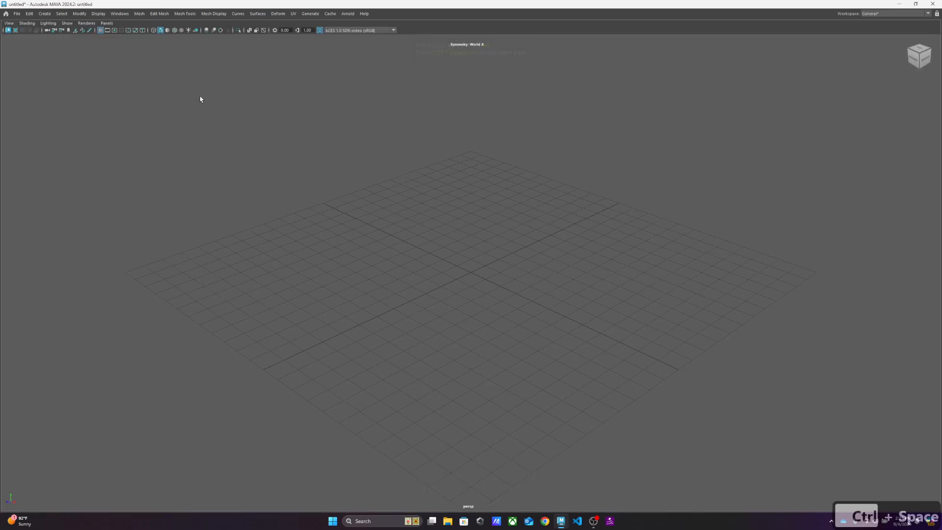
key(ctrl+space)
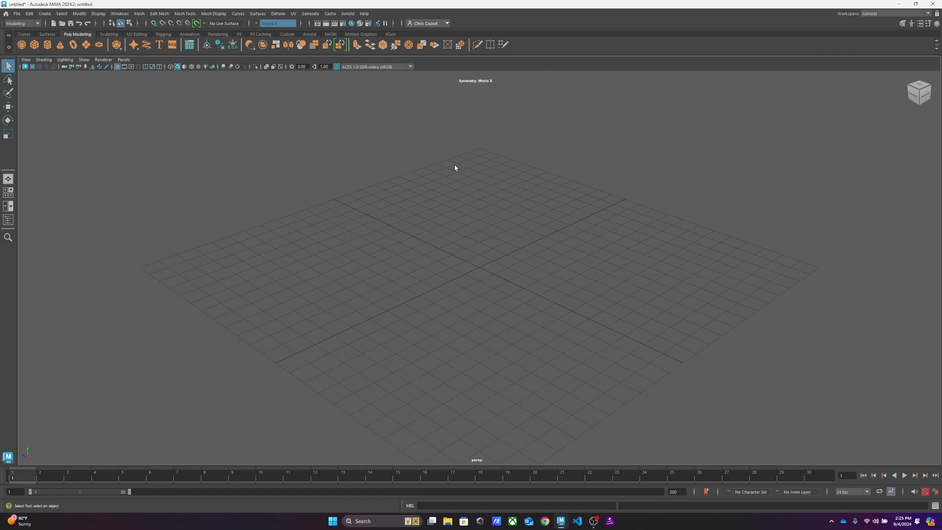
key(ctrl+space)
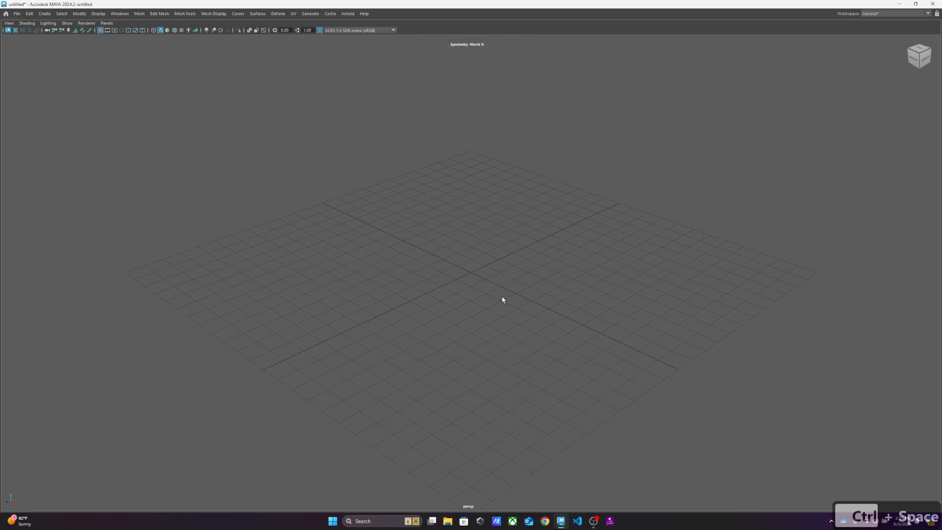
Bring up the hotbox and the viewport marking menu, and exit the full-screen viewport to restore the interface elements
key(space)
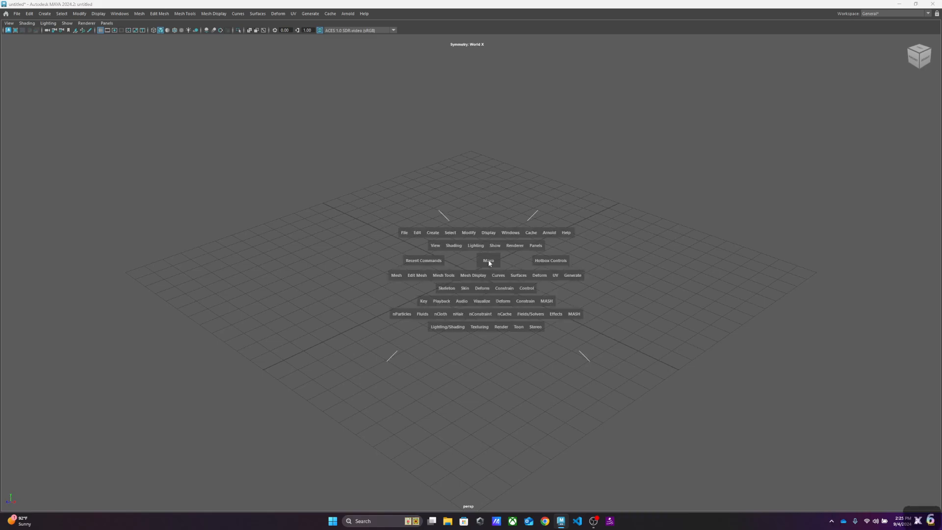
click(406, 233)
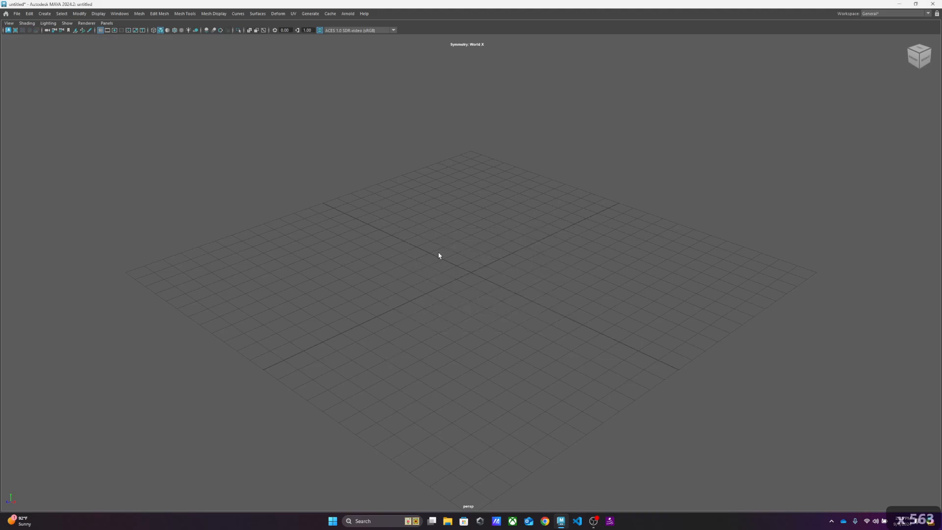
shift+right_click(472, 269)
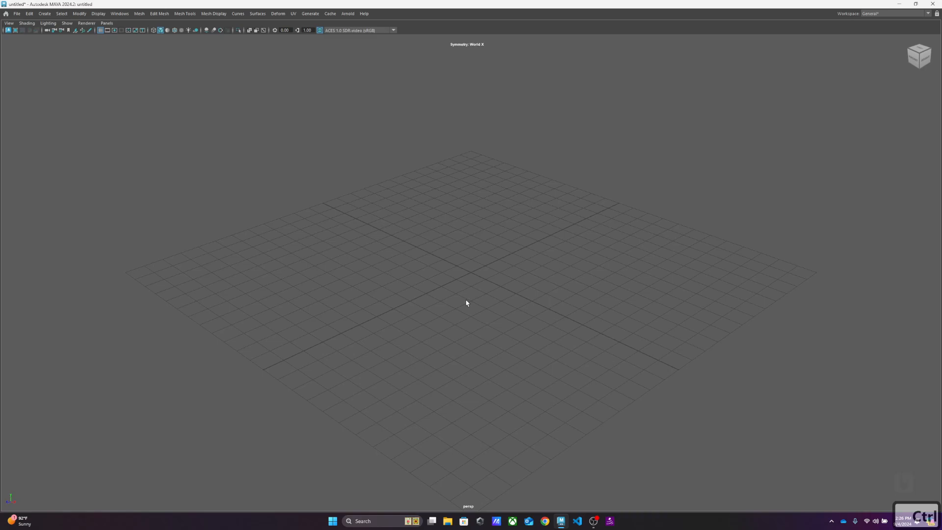
key(ctrl+space)
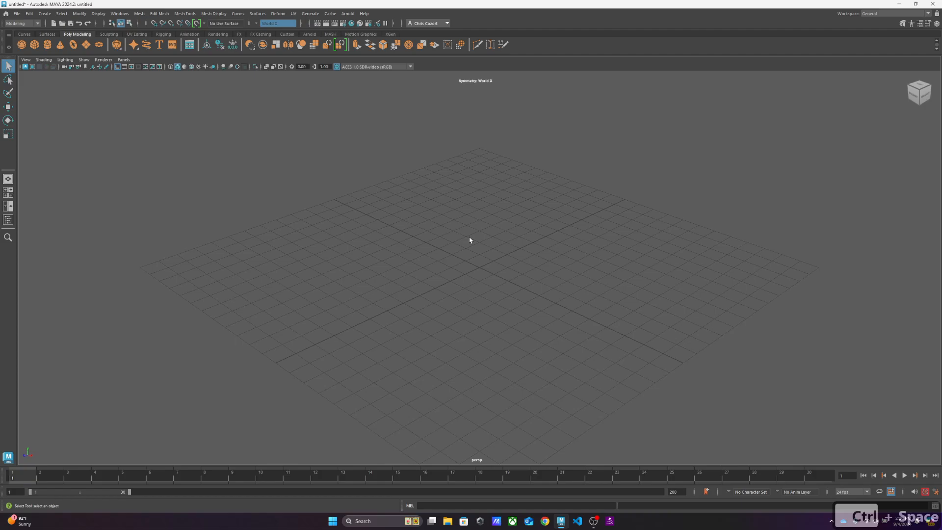
Try restoring the UI elements, and briefly reopen and close the floating Channel Box and Modeling Toolkit windows
click(936, 23)
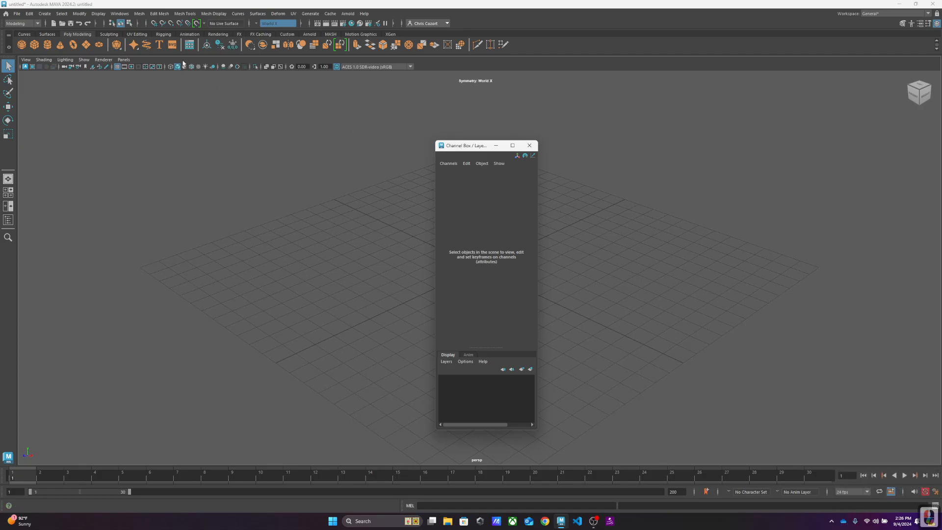
click(529, 146)
click(120, 13)
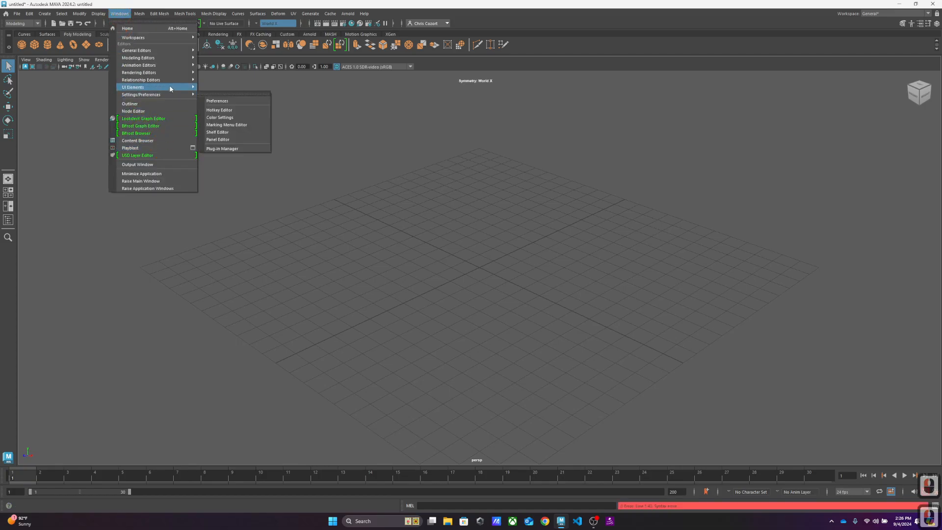
mouse_move(169, 86)
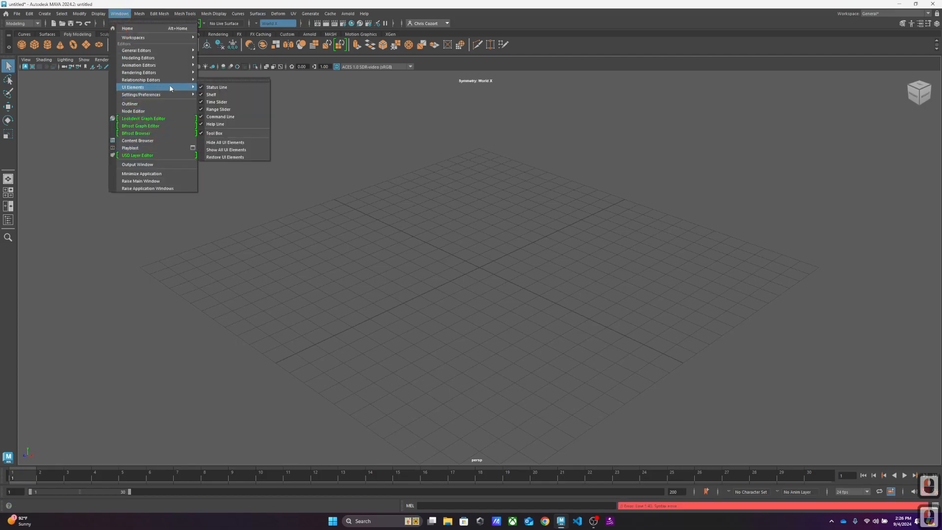
click(236, 157)
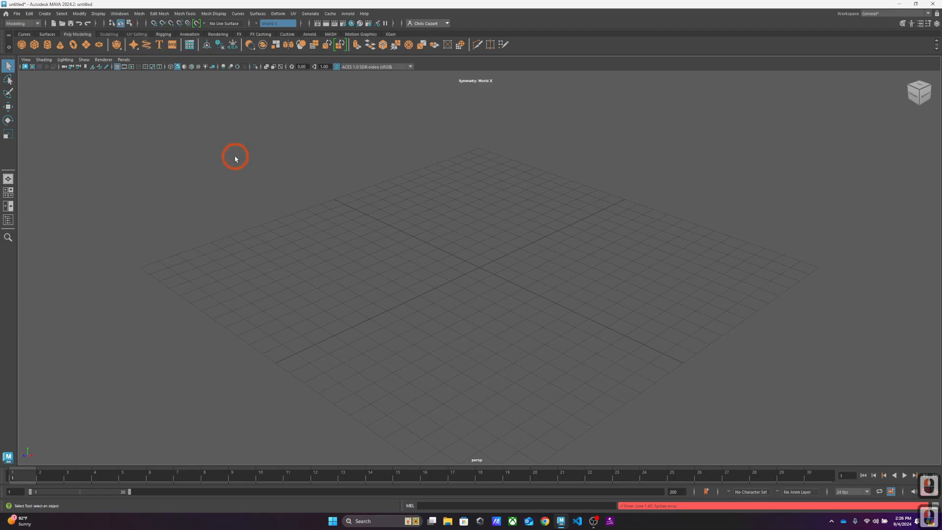
click(902, 23)
click(588, 151)
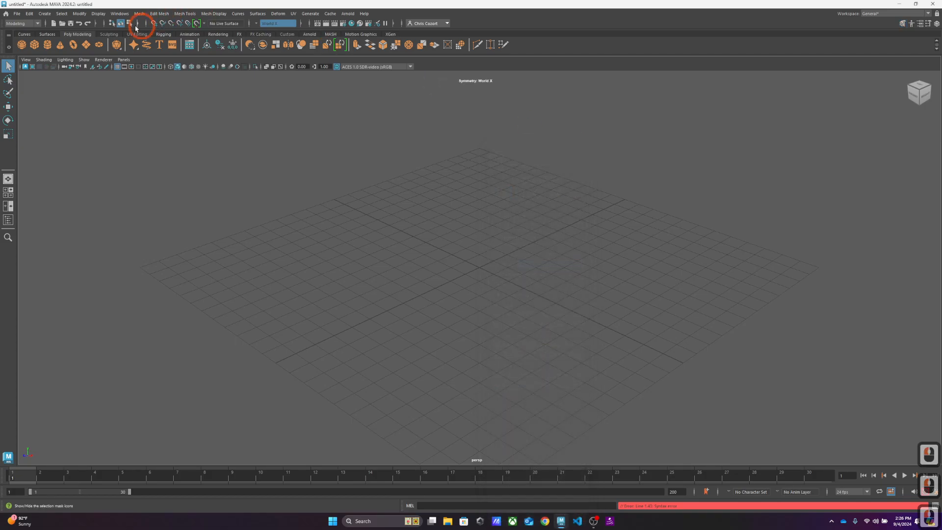
Hide the Shelf through its UI element visibility setting
click(140, 13)
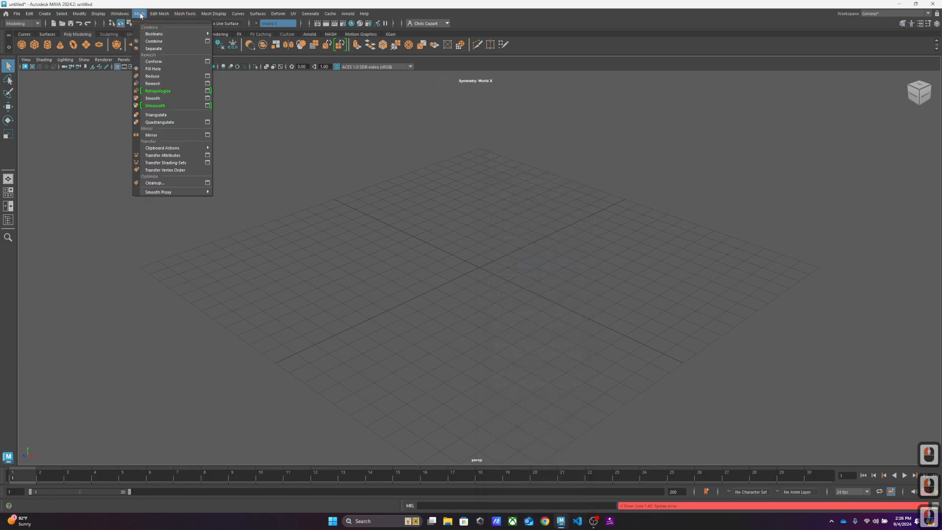
mouse_move(126, 14)
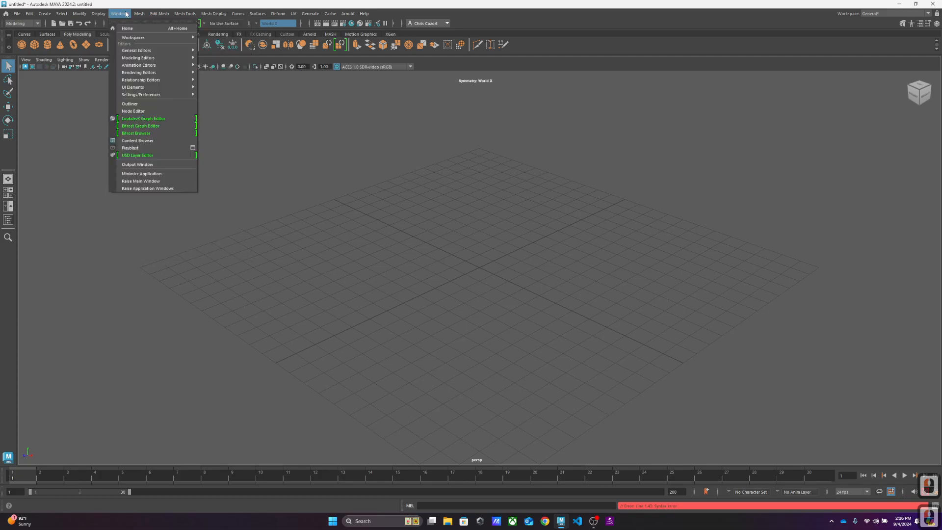
mouse_move(158, 97)
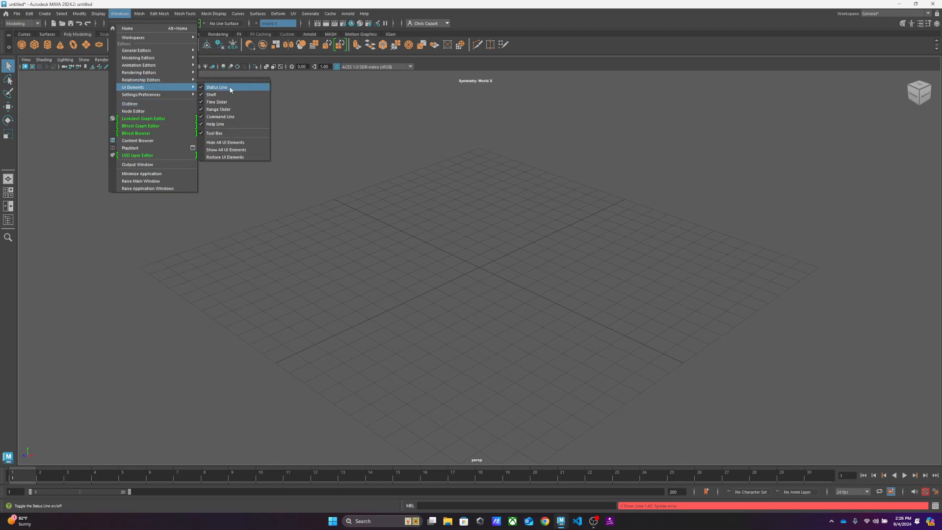
click(199, 94)
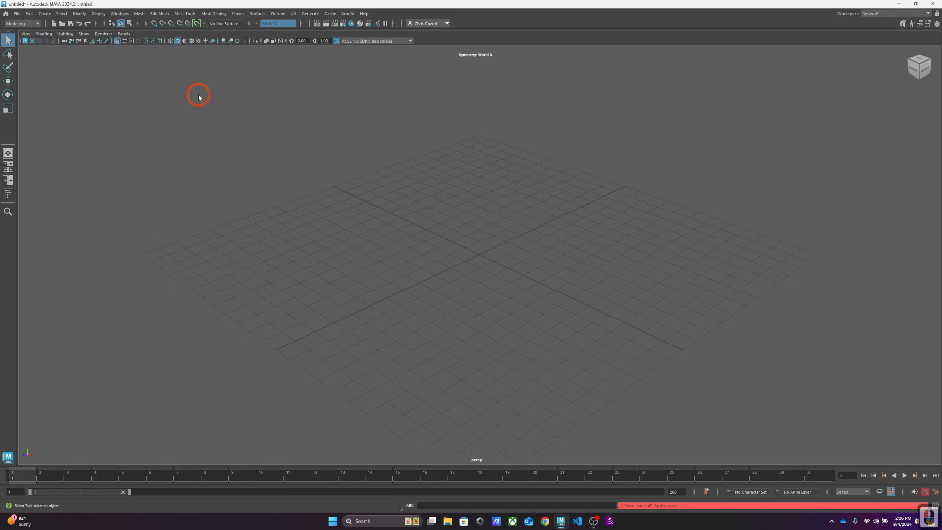
Try to bring back the hidden shelf with Restore UI Elements
click(119, 13)
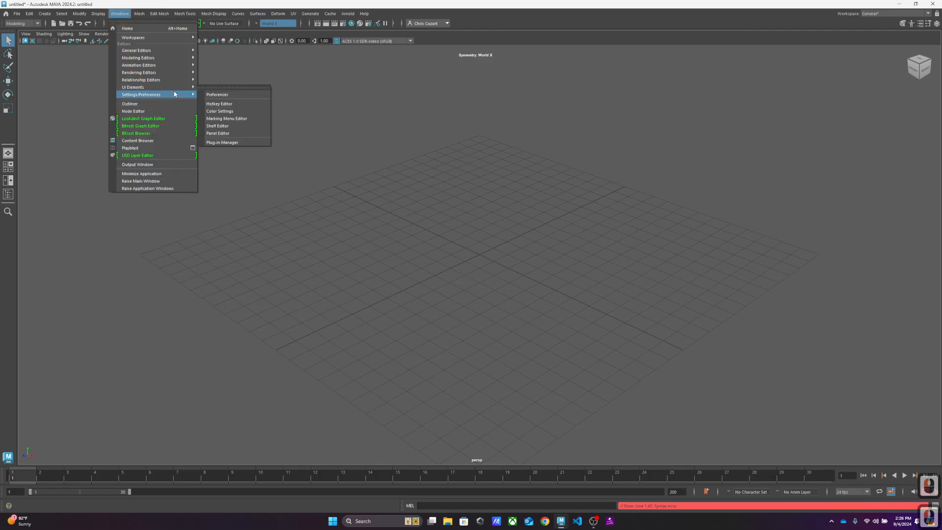
mouse_move(167, 87)
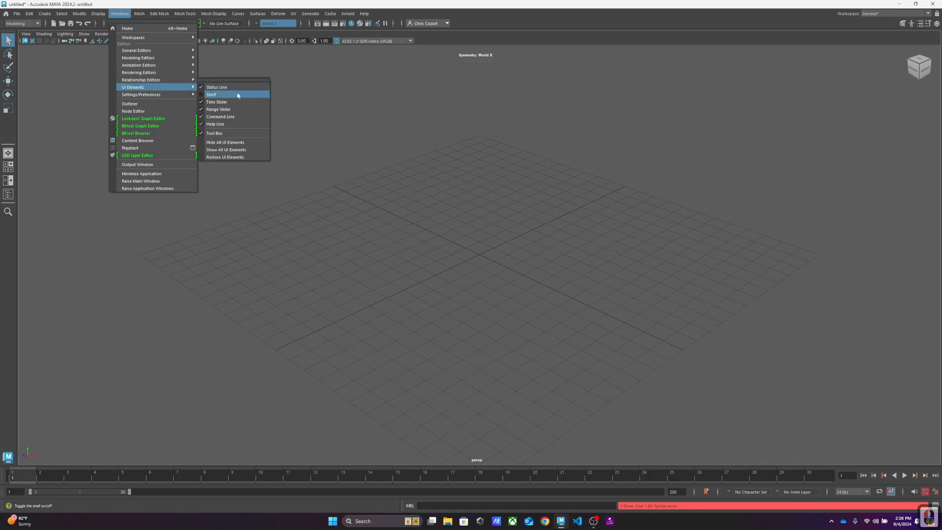
click(235, 161)
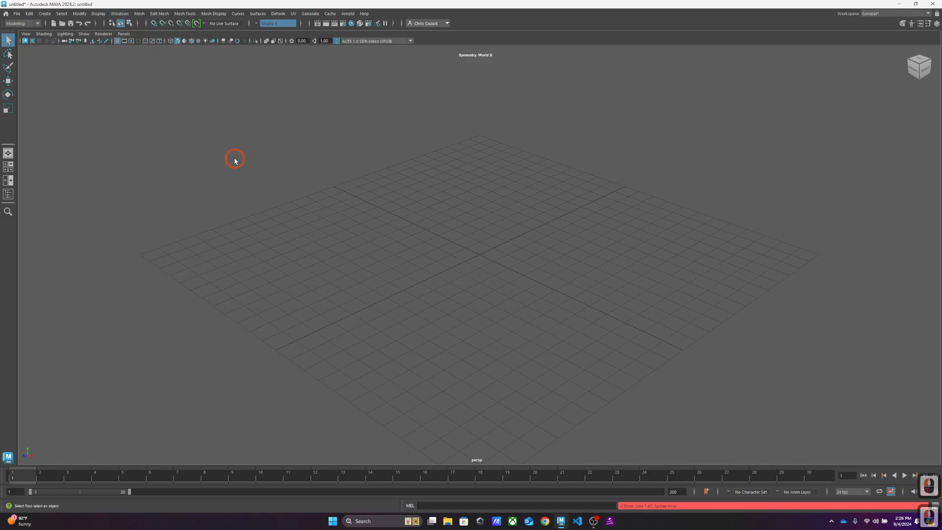
Show the hidden Shelf again by enabling it among the UI elements
click(119, 13)
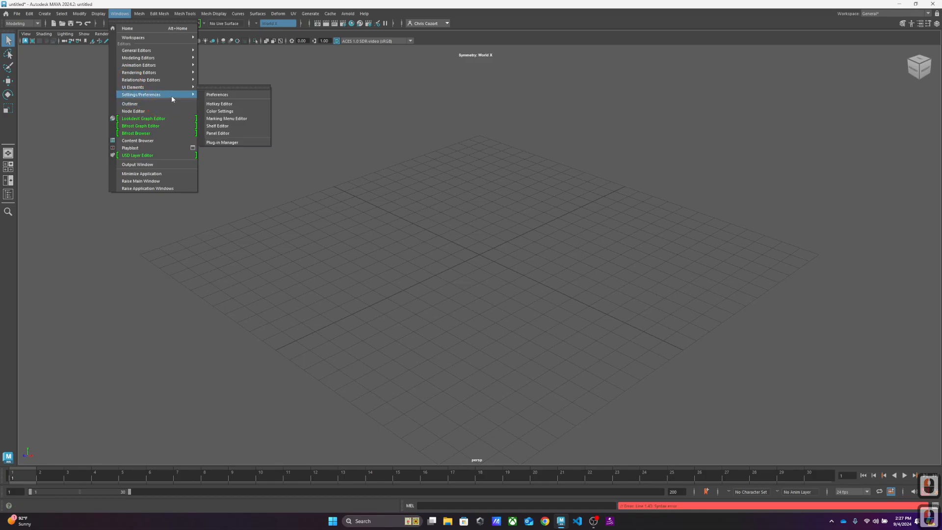
mouse_move(169, 86)
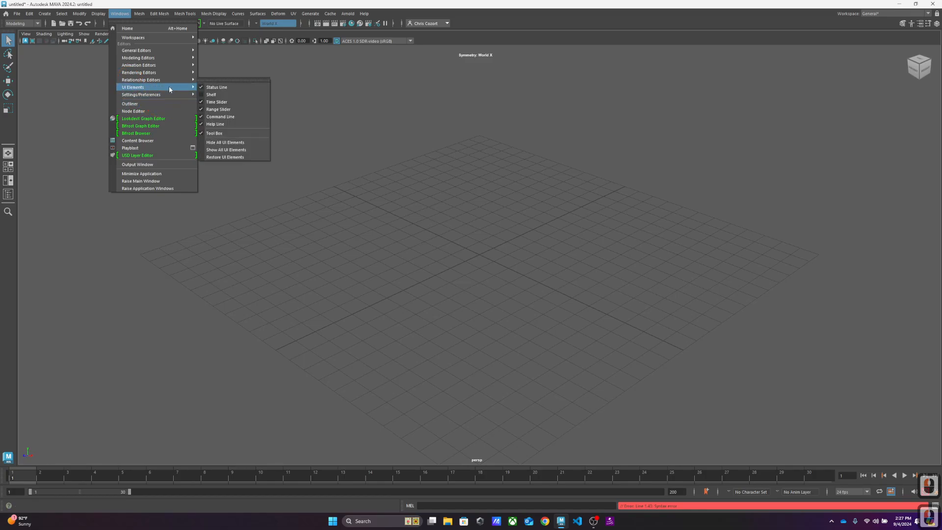
click(201, 94)
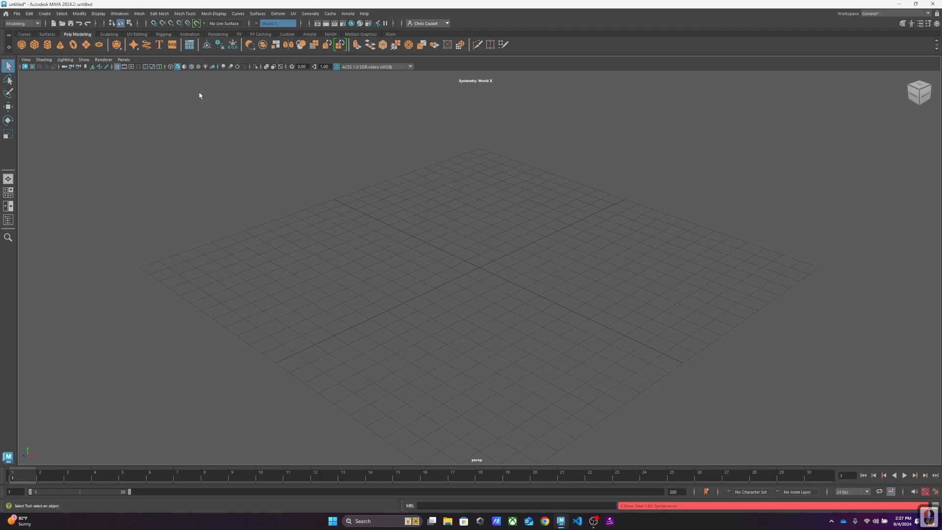
Activate the Polygon Cube tool, open its Tool Settings window, and close the window again
click(34, 47)
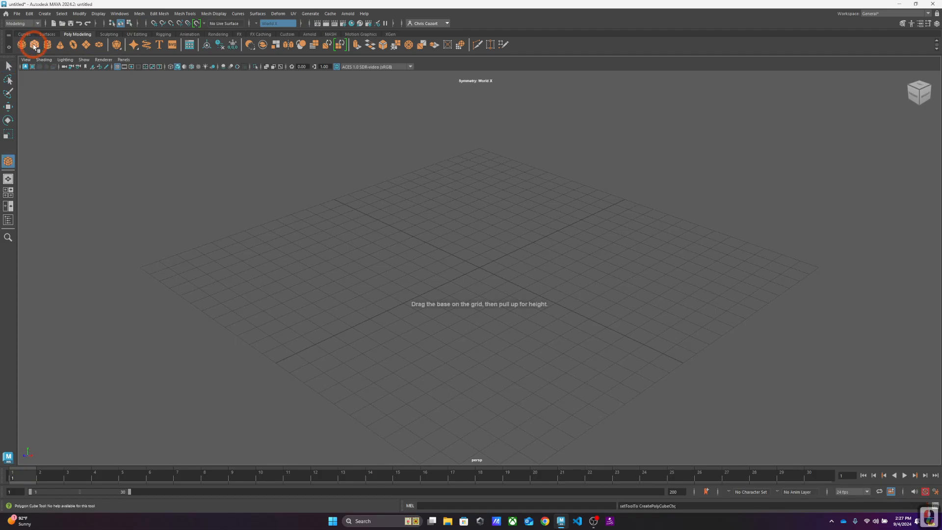
double_click(8, 162)
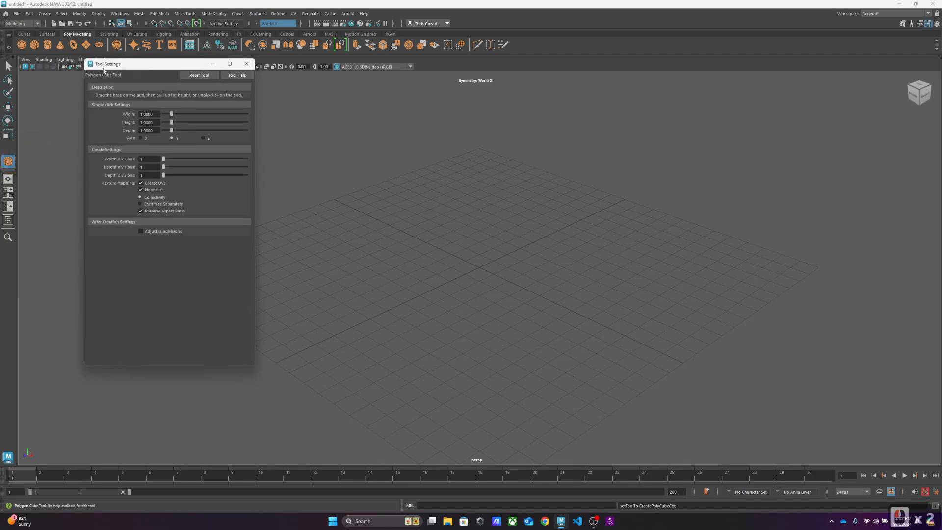
drag(103, 70, 294, 137)
click(408, 139)
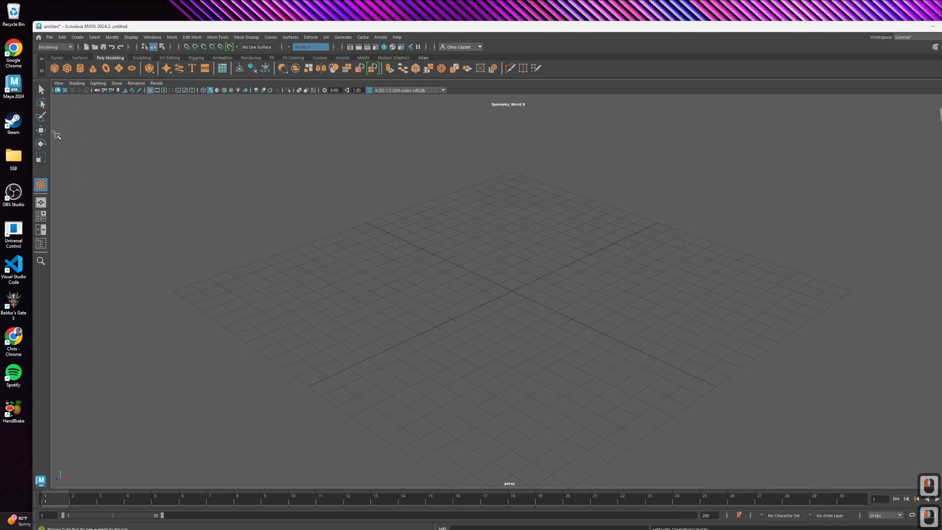
Open the Select tool's Tool Settings and dock them beside the Tool Box as a collapsed tab
double_click(41, 89)
drag(249, 132, 49, 180)
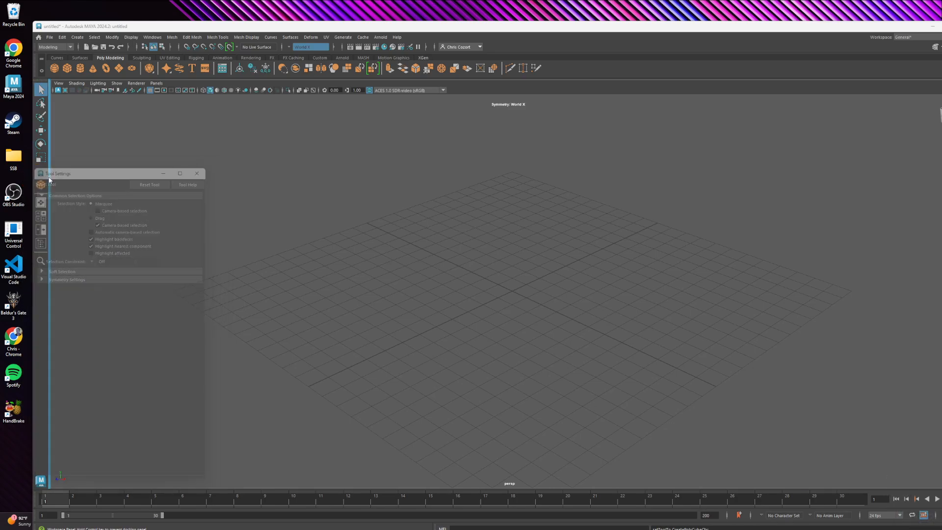
click(67, 84)
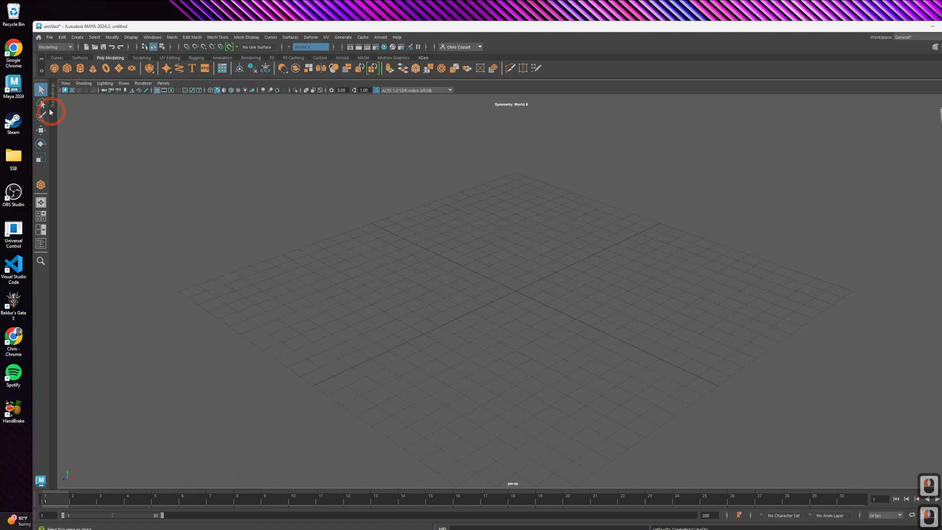
click(53, 100)
click(64, 86)
click(384, 181)
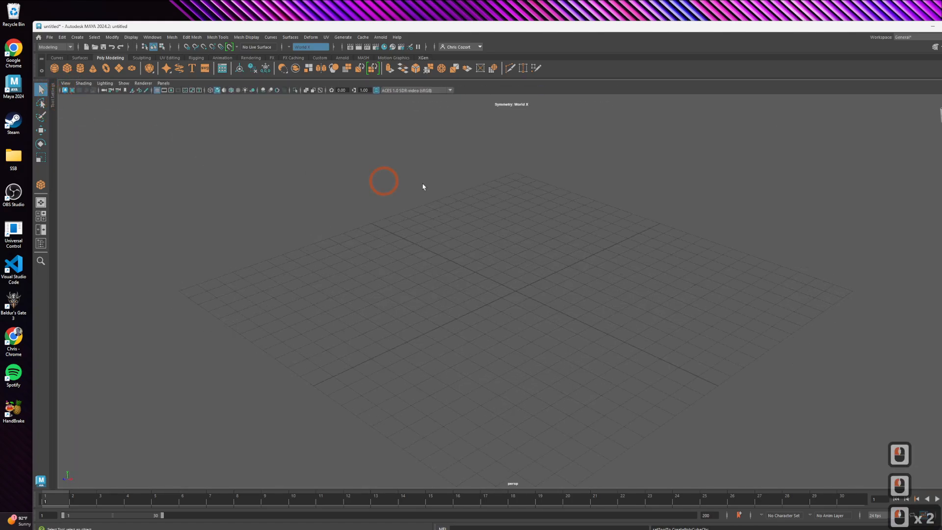
Open the Modeling Toolkit and dock it along the right edge of the viewport
drag(696, 27, 597, 29)
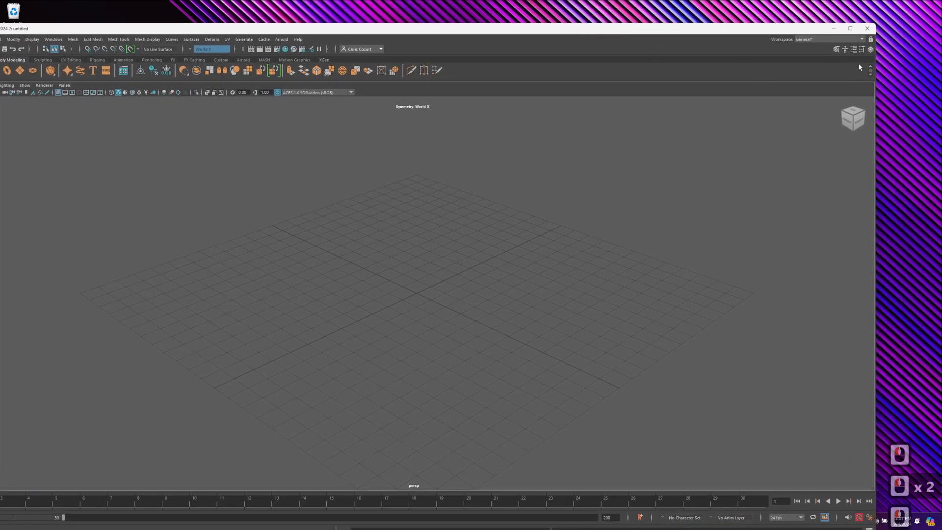
click(837, 49)
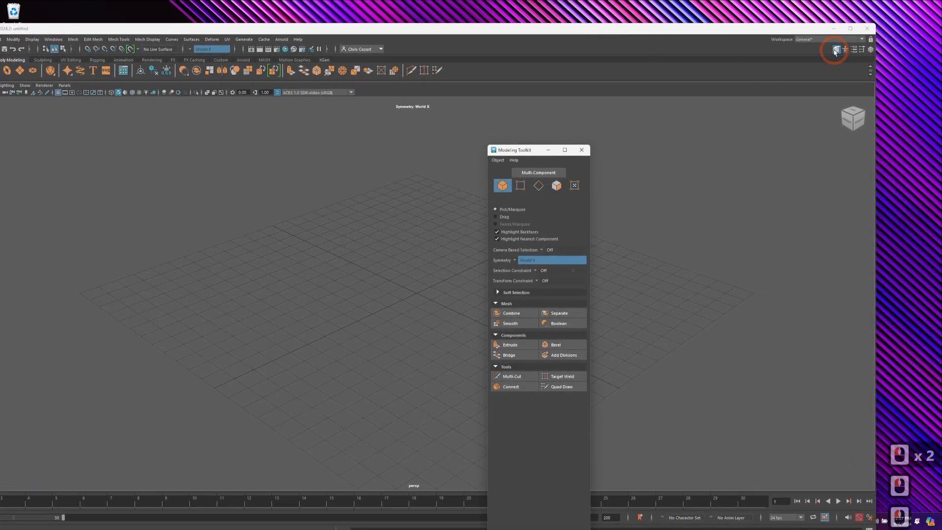
drag(524, 153, 874, 181)
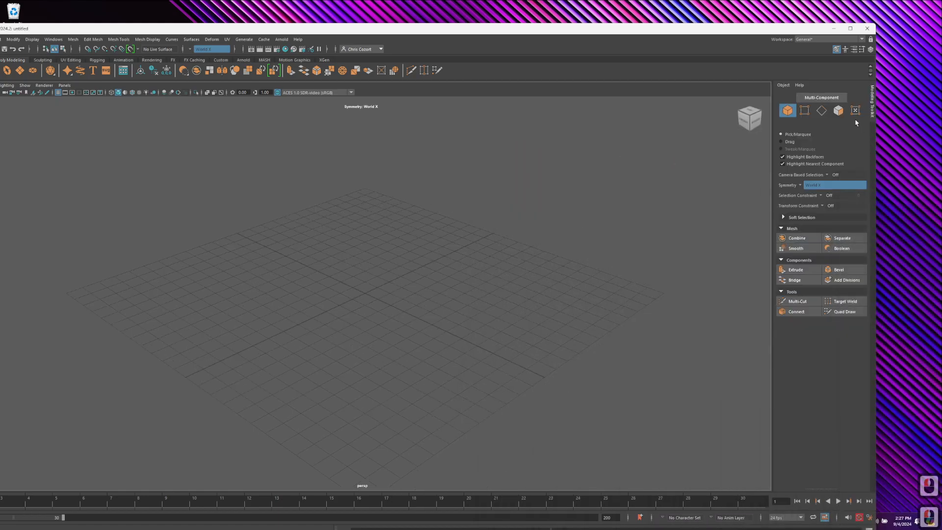
Open the Attribute Editor and the Channel Box / Layer Editor and dock both as tabs alongside the Modeling Toolkit
click(854, 50)
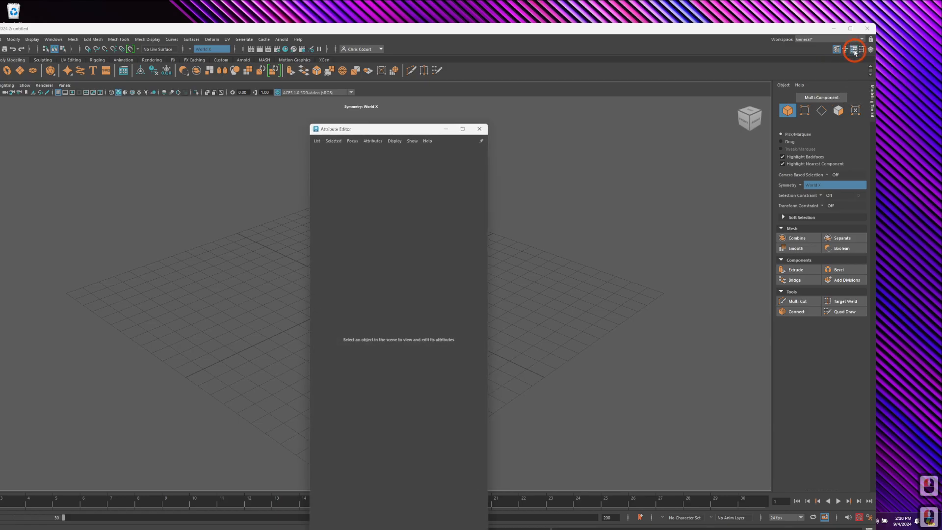
drag(342, 130, 873, 180)
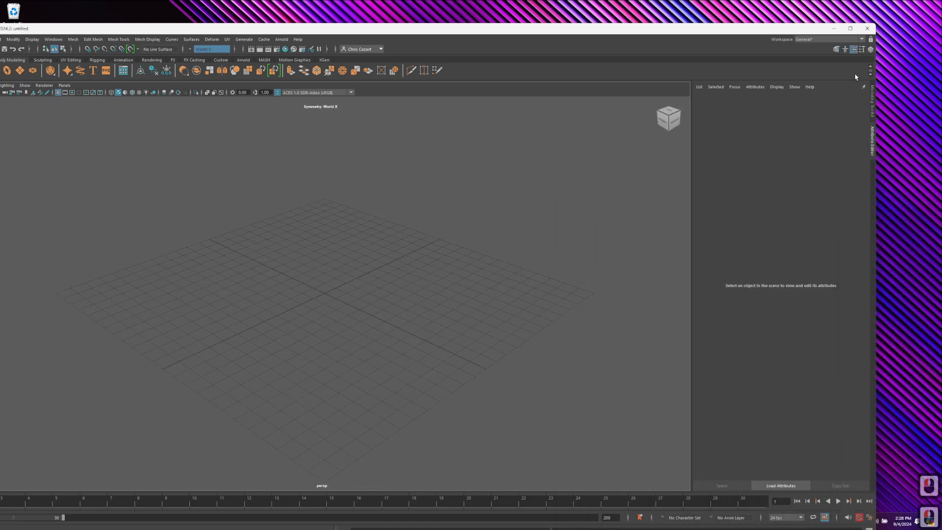
click(871, 50)
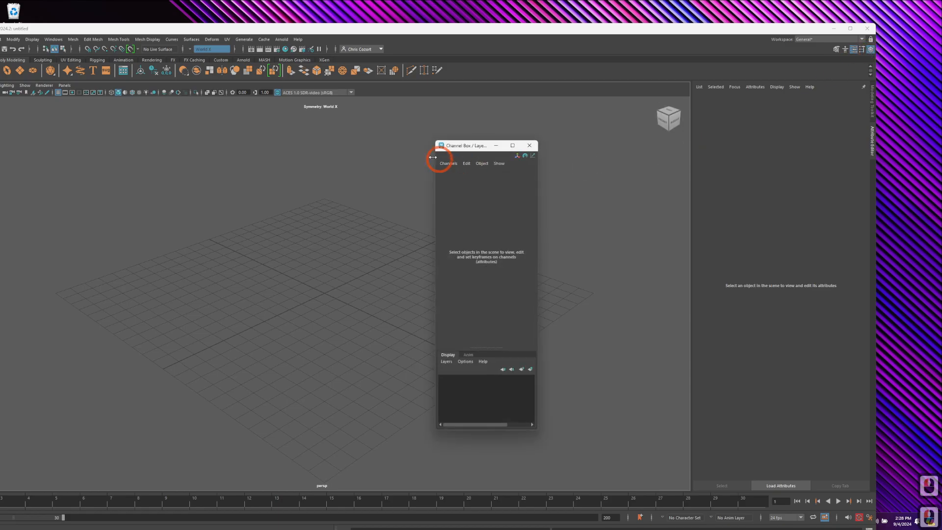
drag(462, 152, 873, 196)
Reposition the main Maya window and maximise it to fill the screen
drag(638, 29, 696, 42)
double_click(697, 43)
click(650, 260)
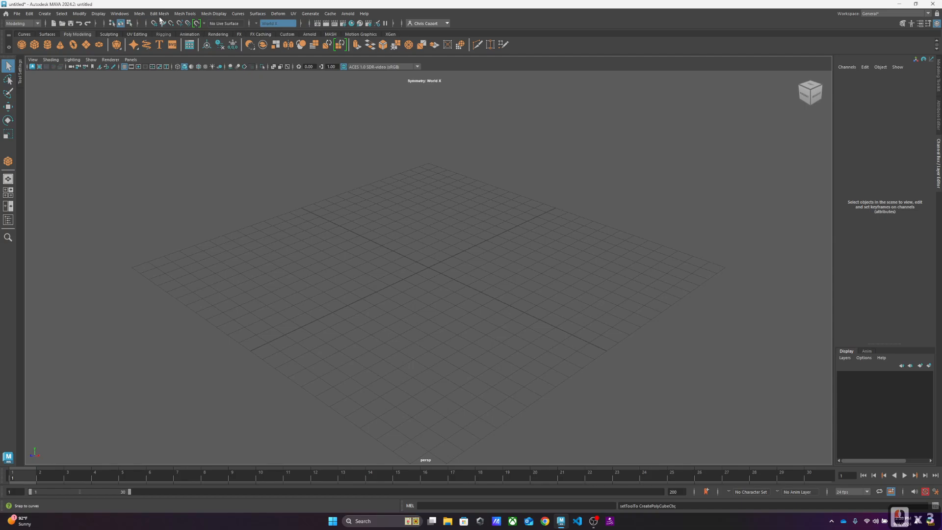
click(119, 13)
mouse_move(172, 87)
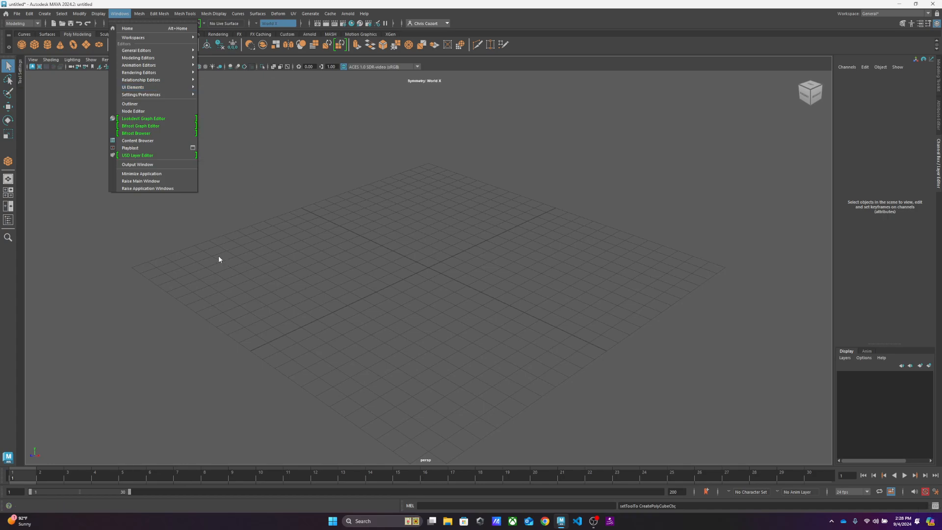
click(269, 227)
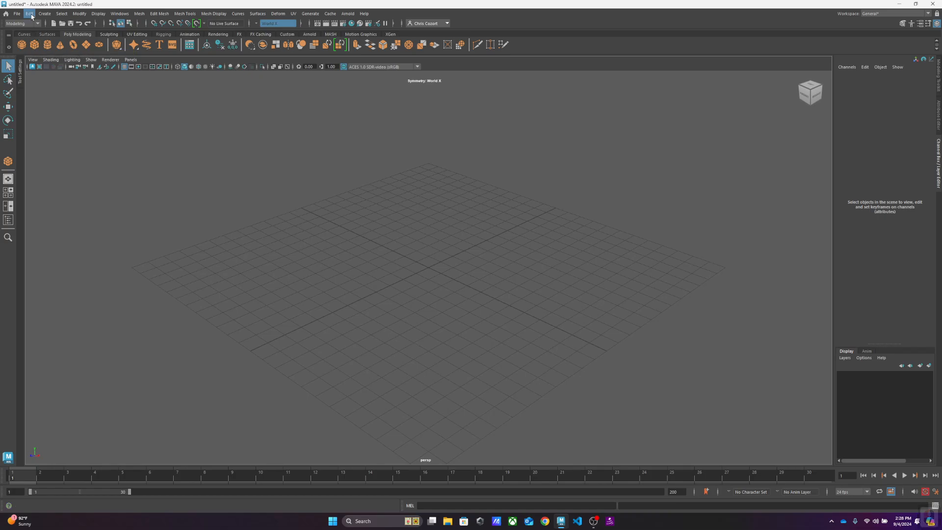
Turn off Interactive Creation for polygon primitives
click(49, 14)
mouse_move(69, 42)
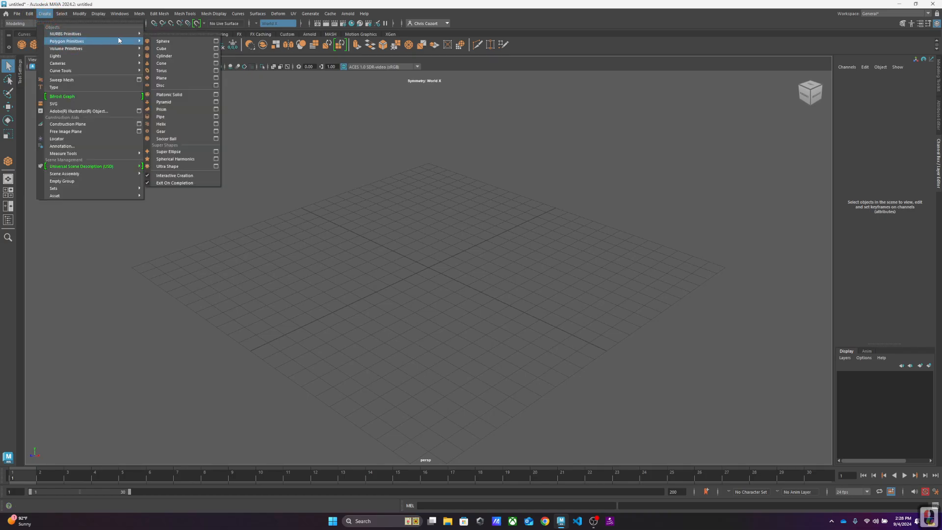
click(176, 176)
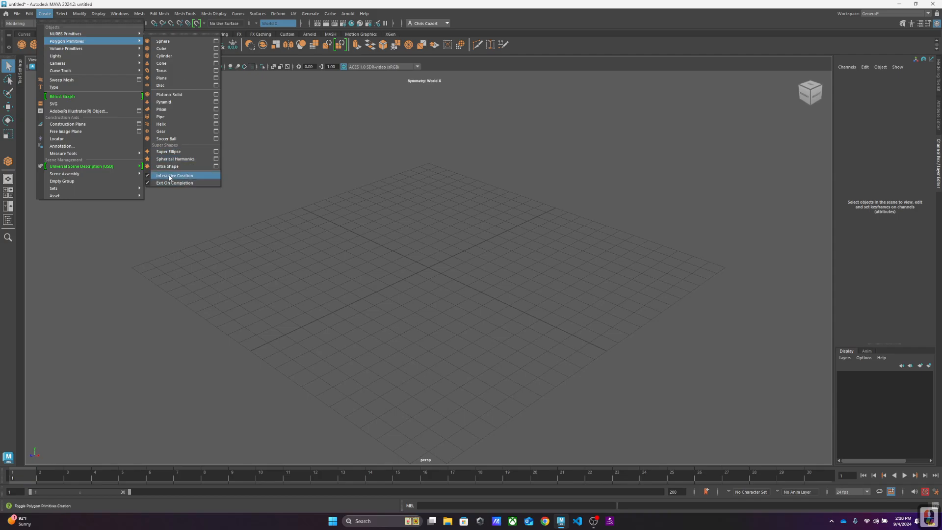
Create a default polygon cube at the origin, expand its polyCube1 inputs for inspection, and delete the cube
click(35, 44)
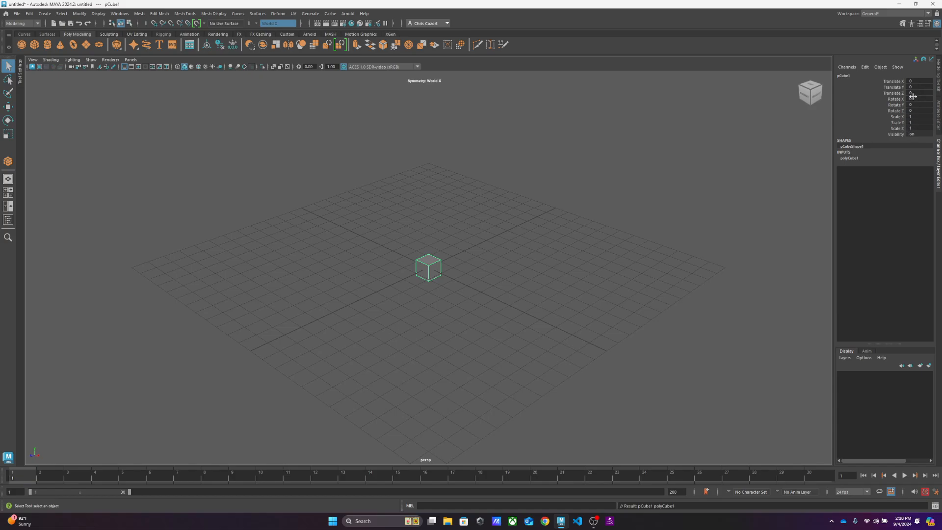
click(850, 158)
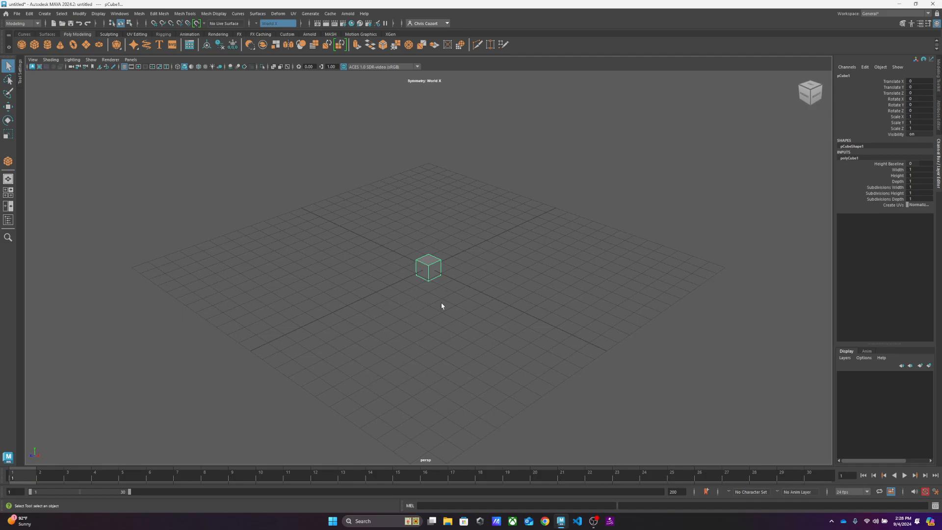
click(432, 275)
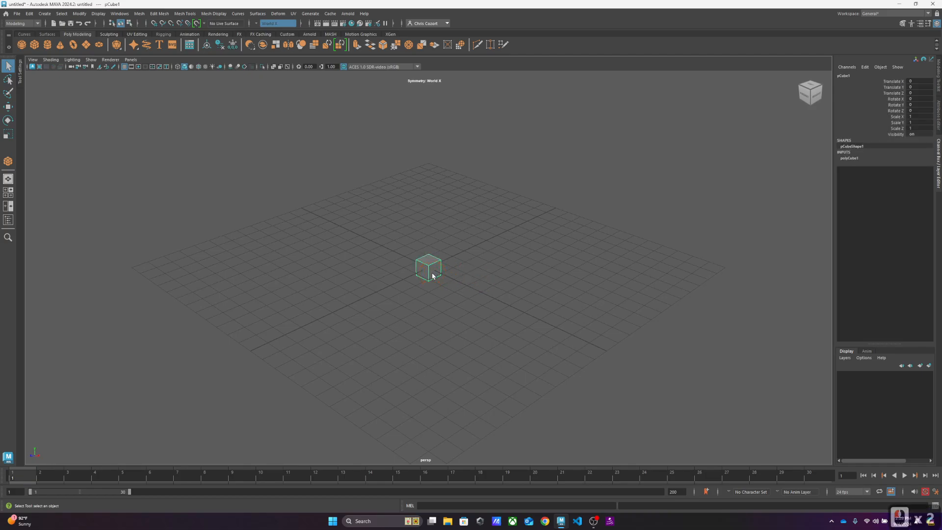
key(Delete)
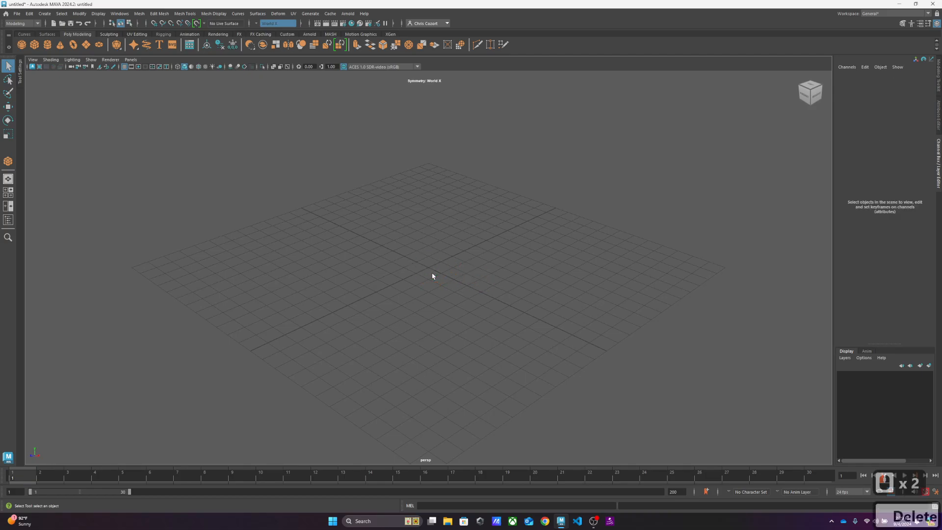
Turn Interactive Creation back on for polygon primitives
click(44, 13)
mouse_move(104, 42)
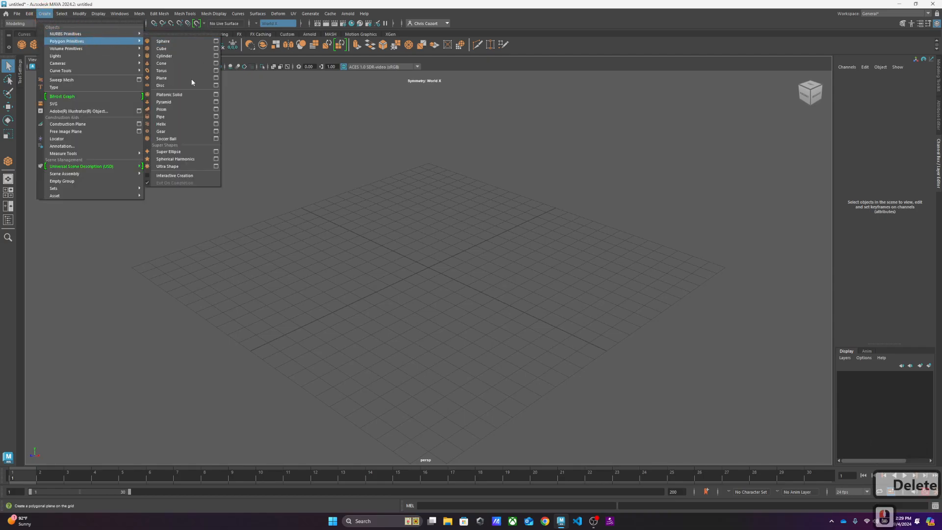
click(154, 175)
click(329, 238)
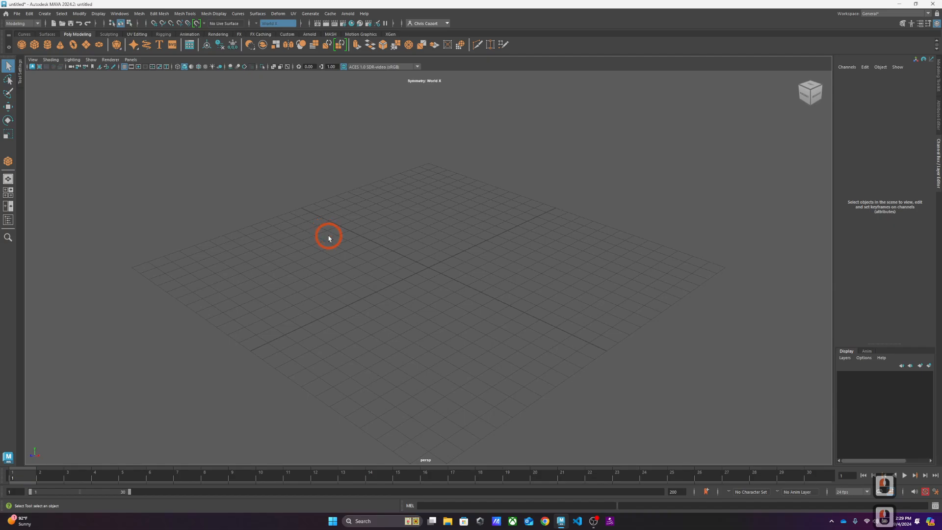
Draw a polygon cube on the grid about 13.1 wide, 14.5 deep and 6.7 high, and delete it
click(35, 45)
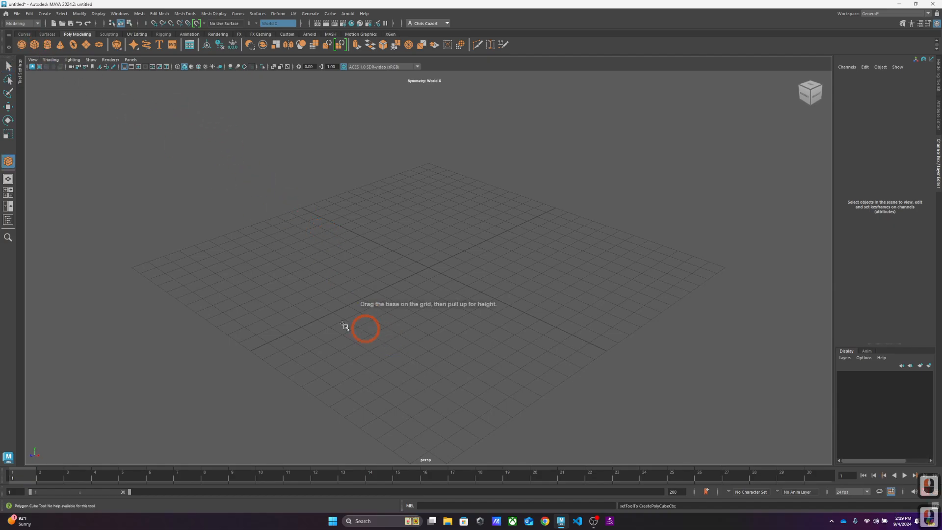
drag(288, 286, 637, 274)
drag(532, 280, 516, 170)
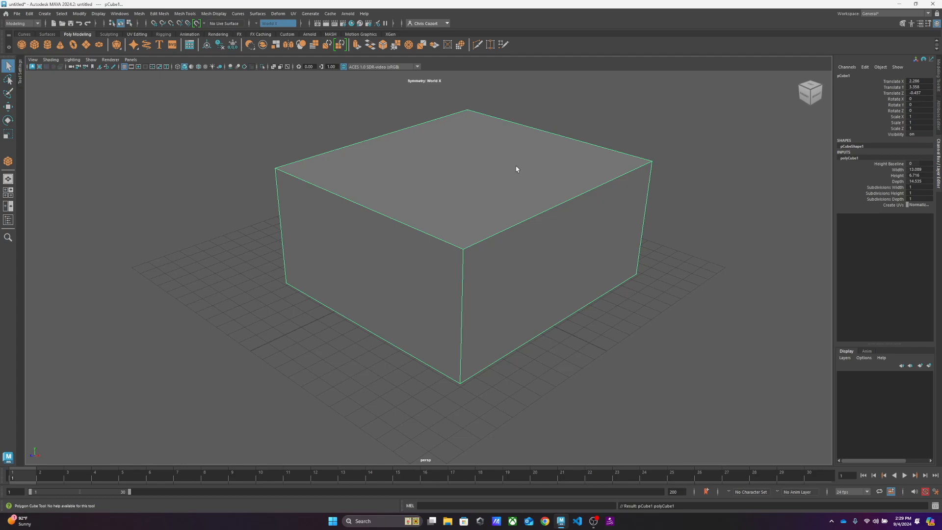
key(Delete)
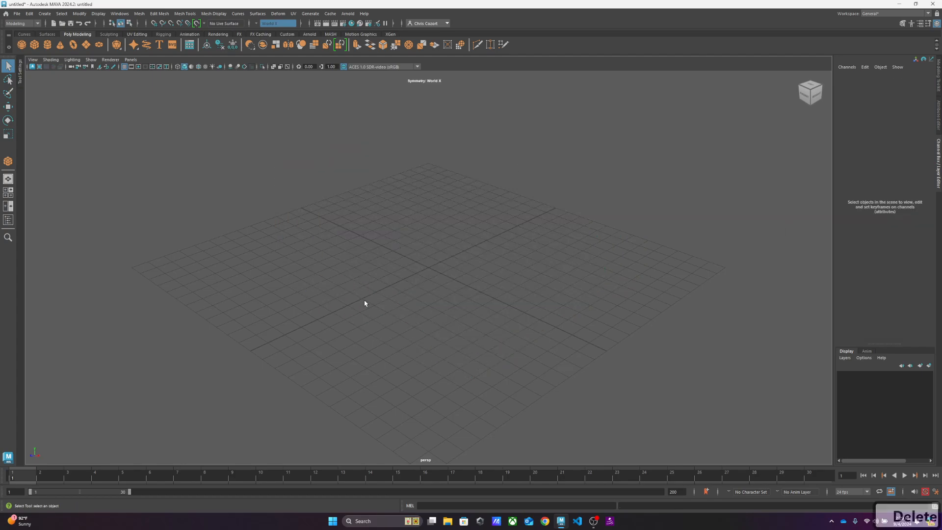
Using the polygon creation marking menu, draw a cube about 5.4 wide, 6.5 deep and 3.7 high near the grid centre
scroll(365, 303, down, 2)
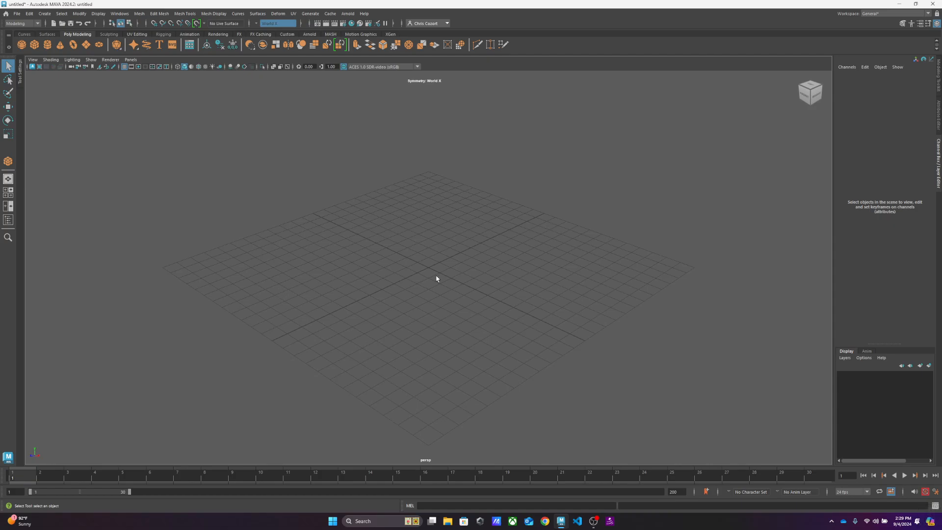
shift+right_click(406, 267)
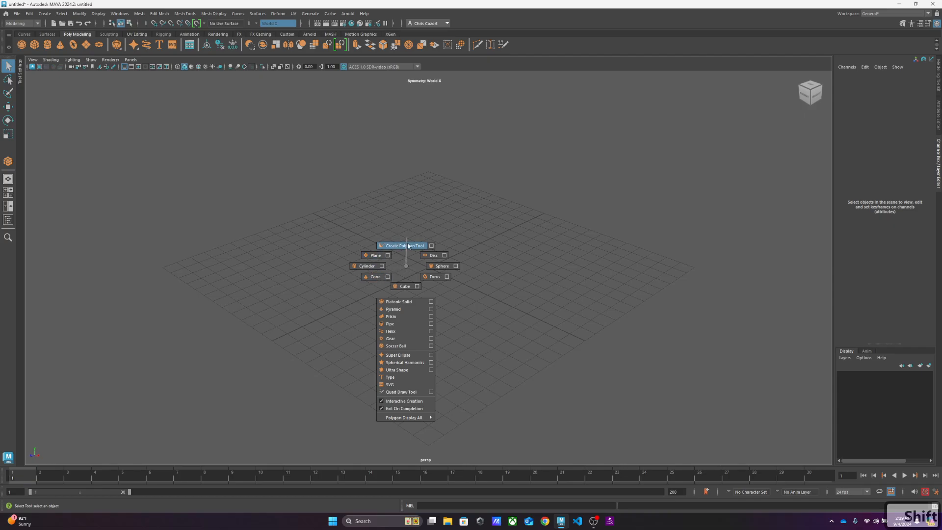
click(403, 287)
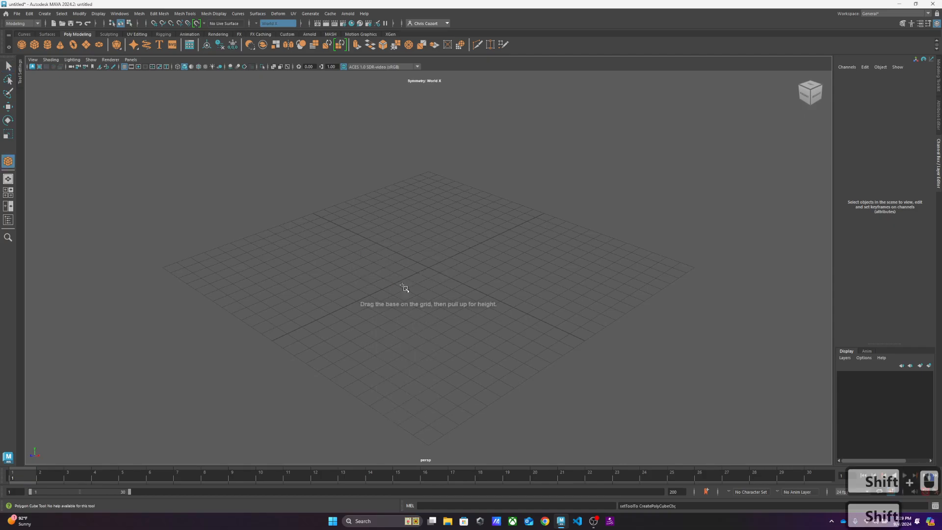
drag(368, 263, 438, 211)
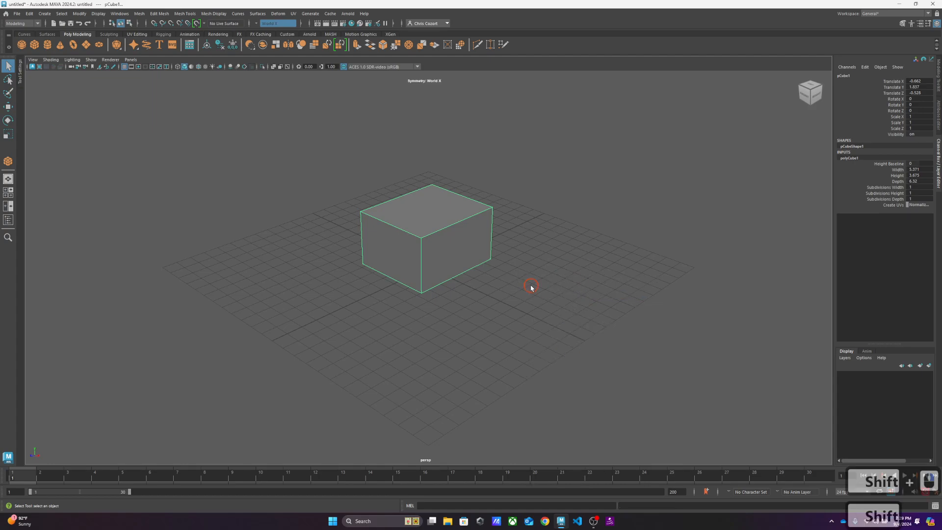
Deselect the cube and draw a polygon cylinder beside it on the grid using the creation marking menu
click(540, 296)
shift+right_click(546, 279)
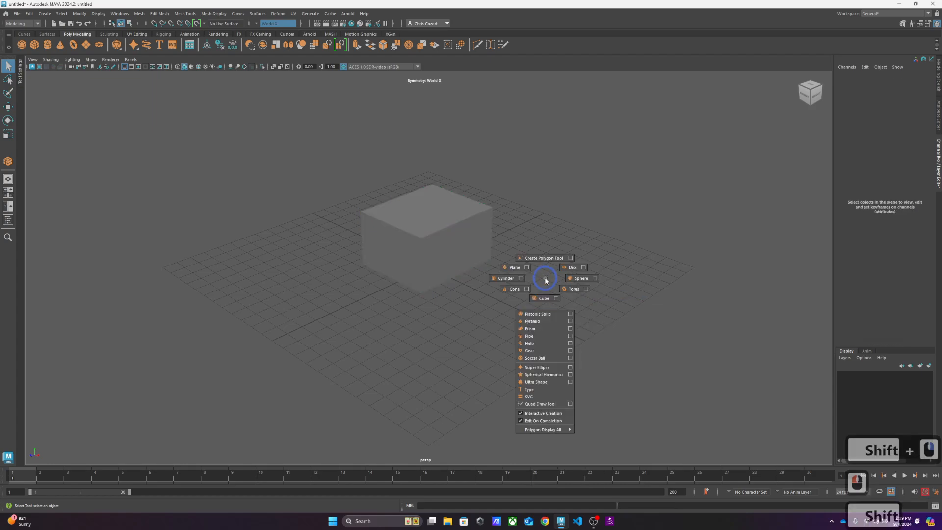
click(511, 281)
drag(535, 300, 537, 227)
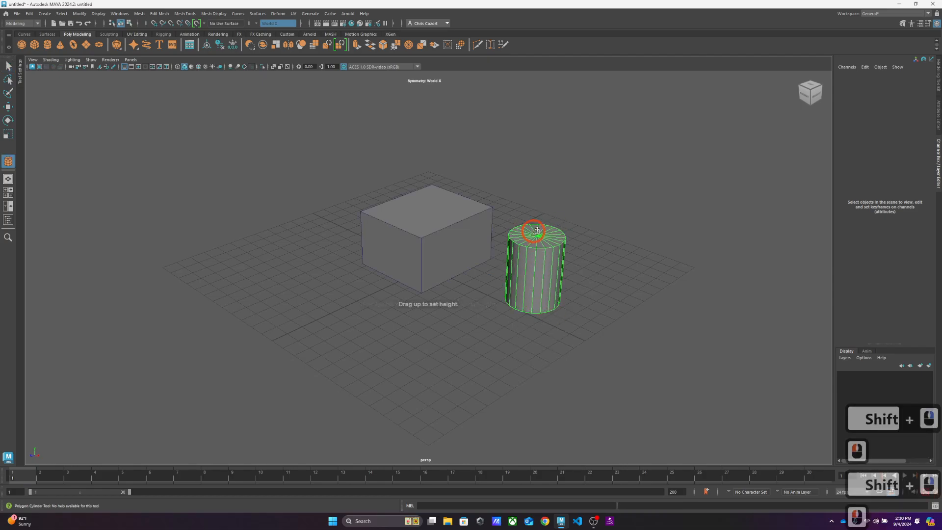
Deselect the cylinder and draw a polygon sphere on the opposite side of the cube using the creation marking menu
click(600, 222)
shift+right_click(439, 328)
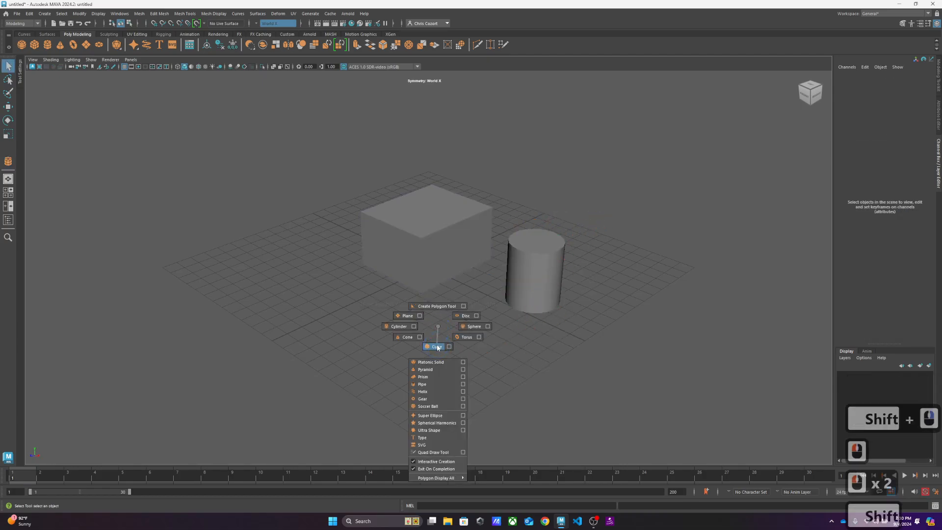
click(473, 326)
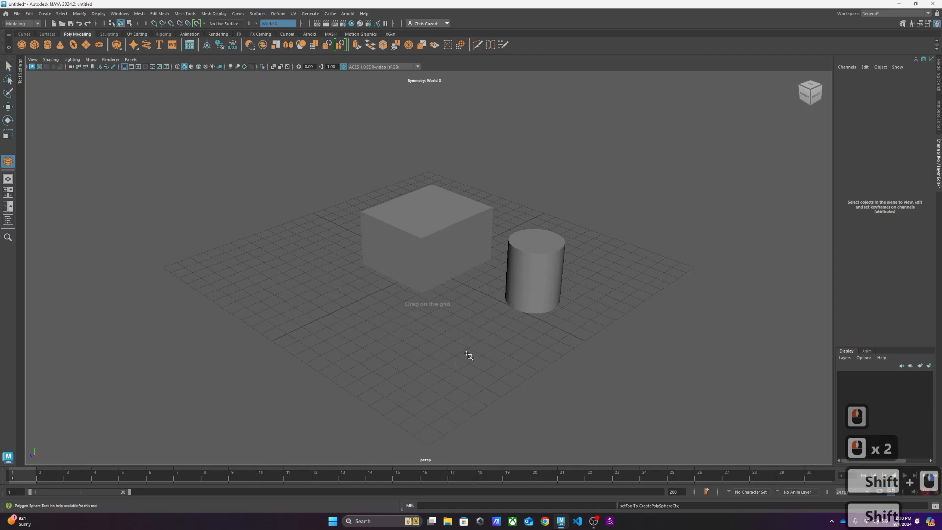
drag(301, 289, 323, 296)
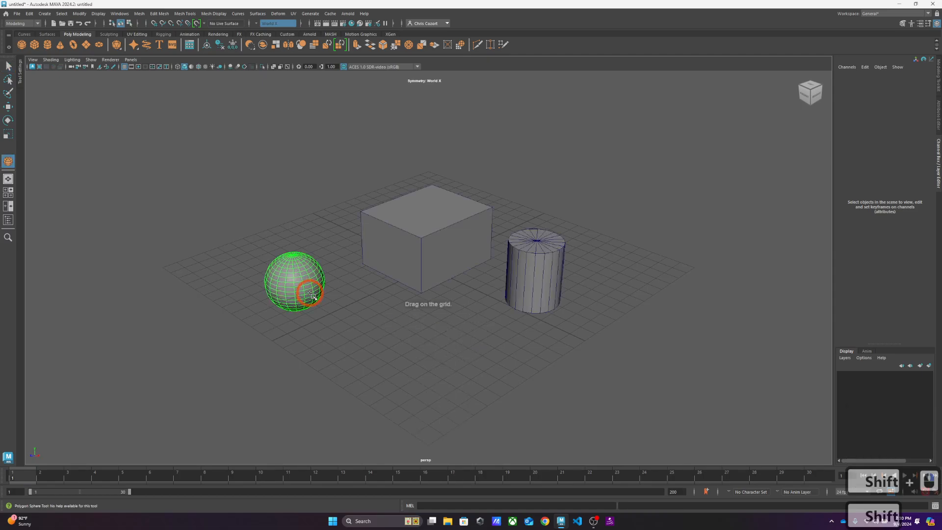
click(398, 331)
Compare the marking menu offered for the selected sphere with the creation marking menu offered when nothing is selected
click(290, 281)
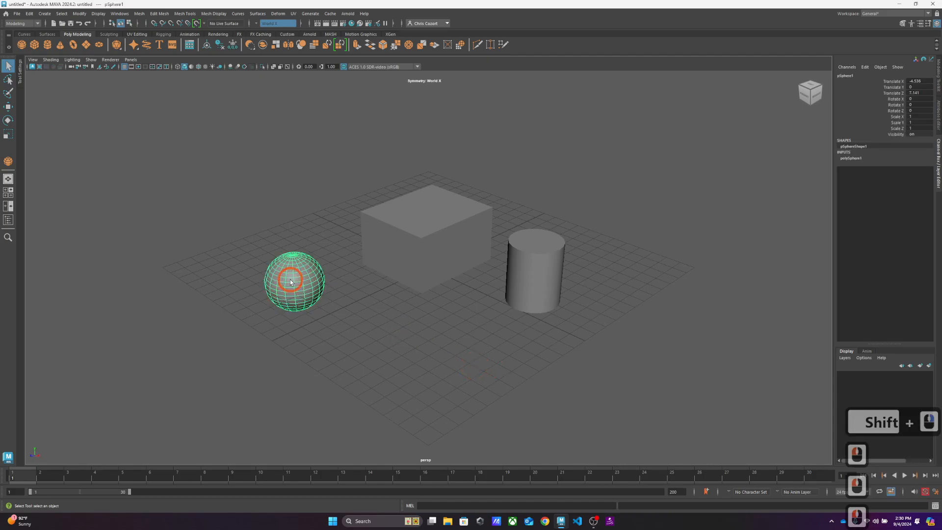
shift+right_click(332, 288)
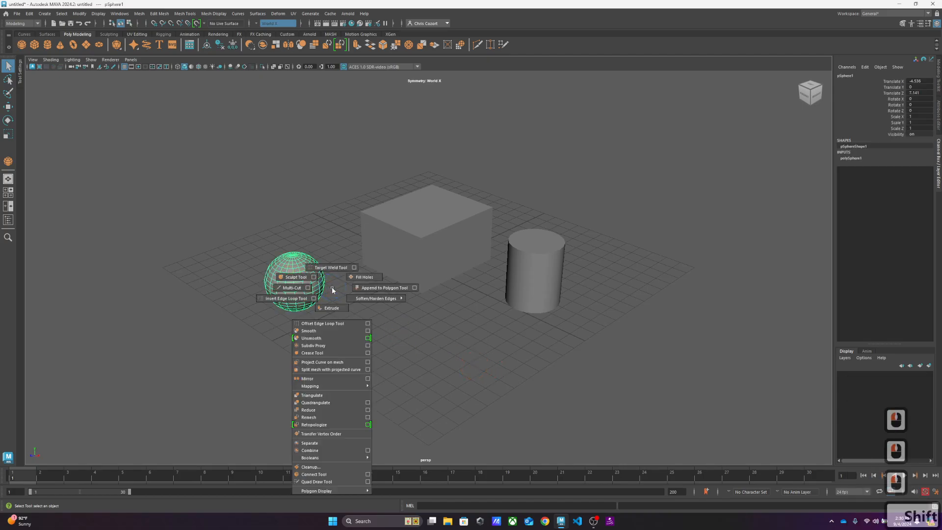
click(332, 289)
click(347, 294)
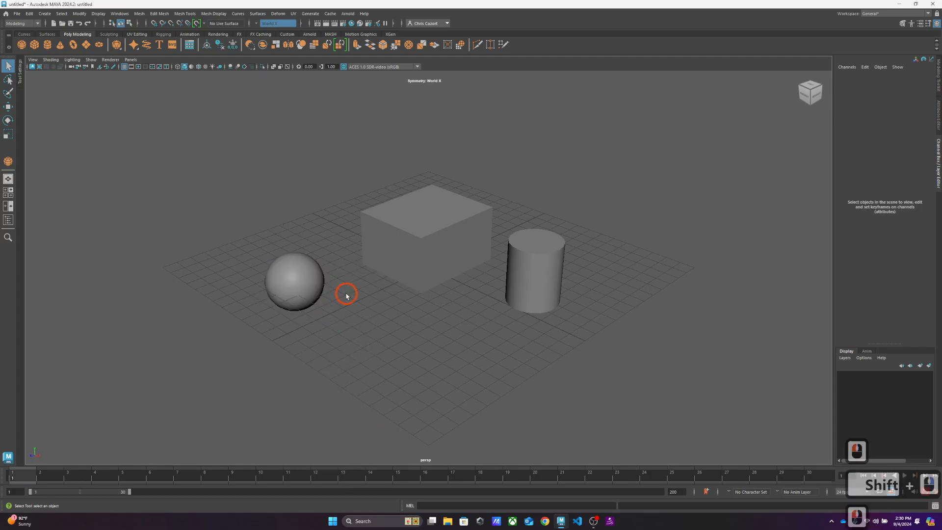
click(426, 260)
click(370, 311)
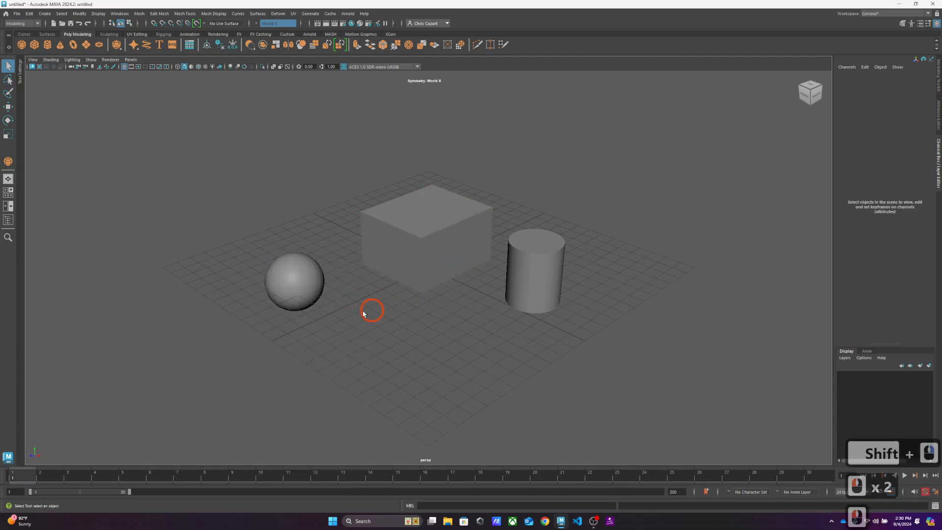
shift+right_click(347, 314)
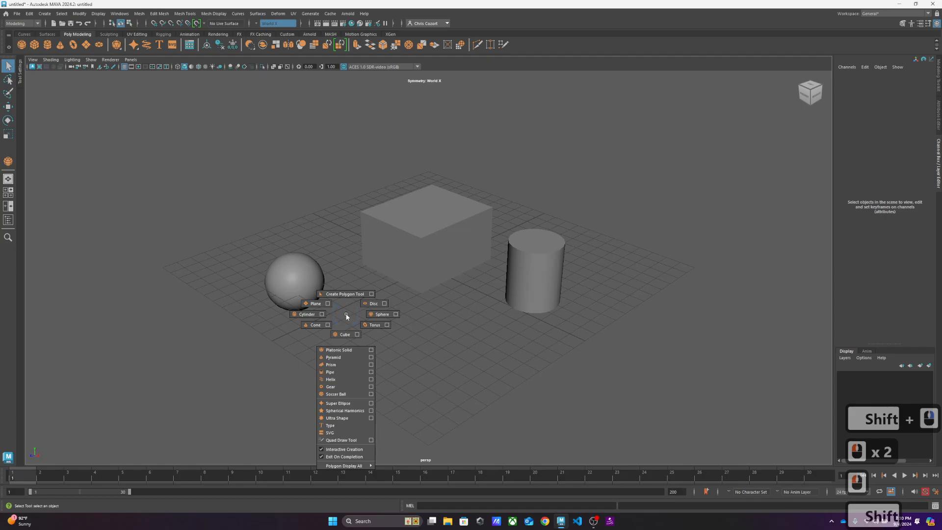
click(346, 316)
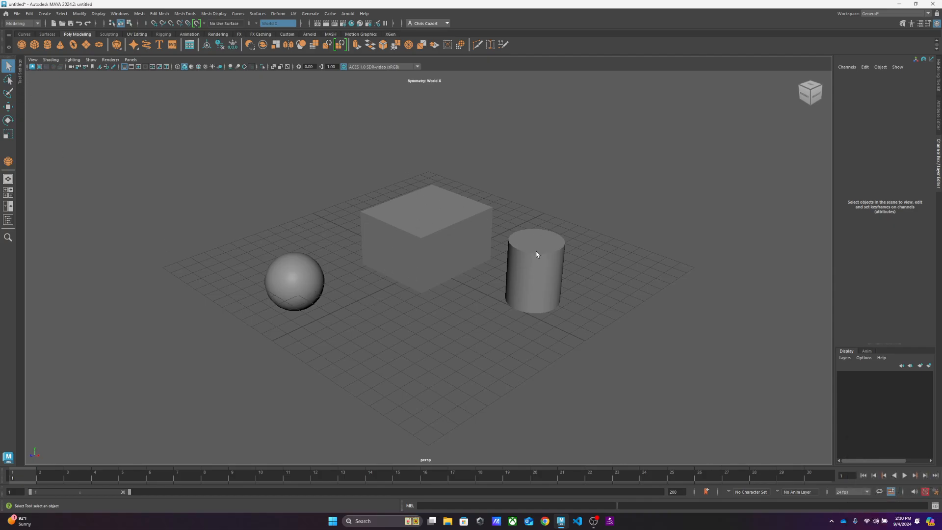
Open the Outliner, pull the Maya window out of its maximised state, and dock the Outliner beside the toolbox with Tool Settings
click(119, 13)
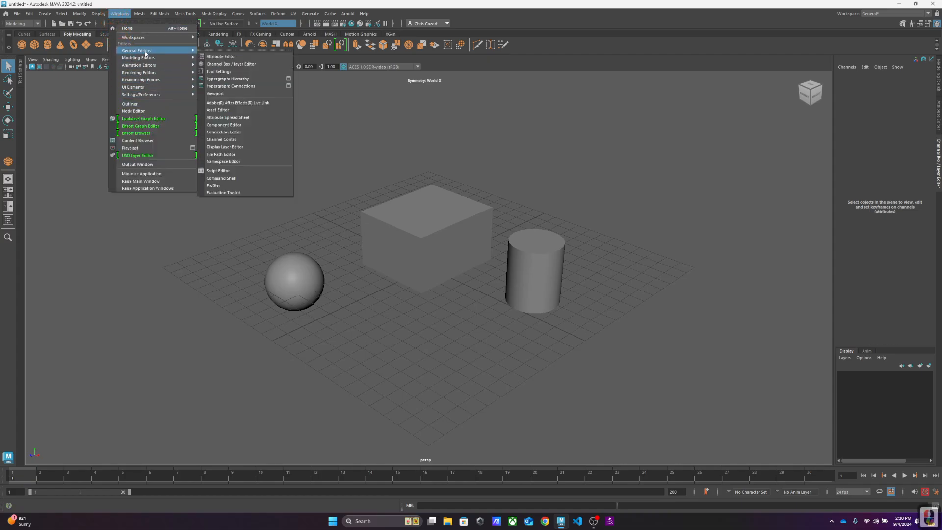
click(132, 104)
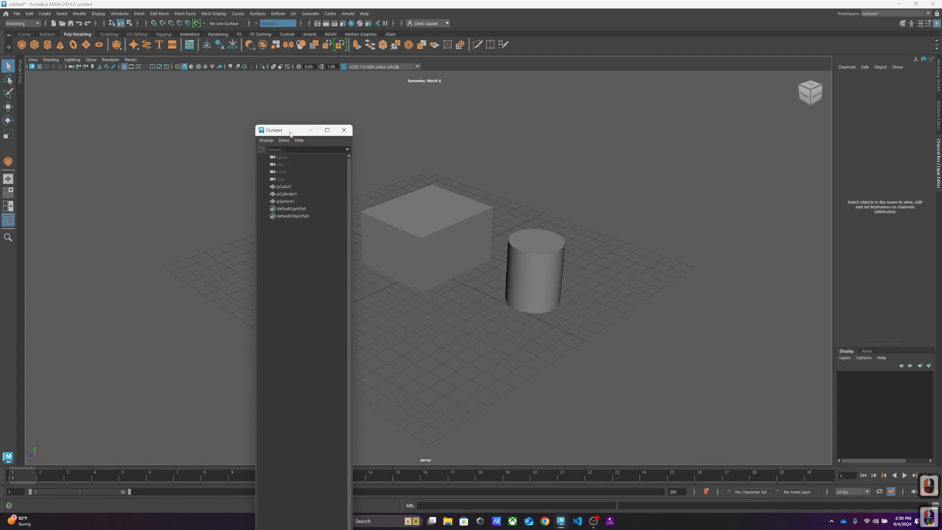
drag(286, 134, 324, 110)
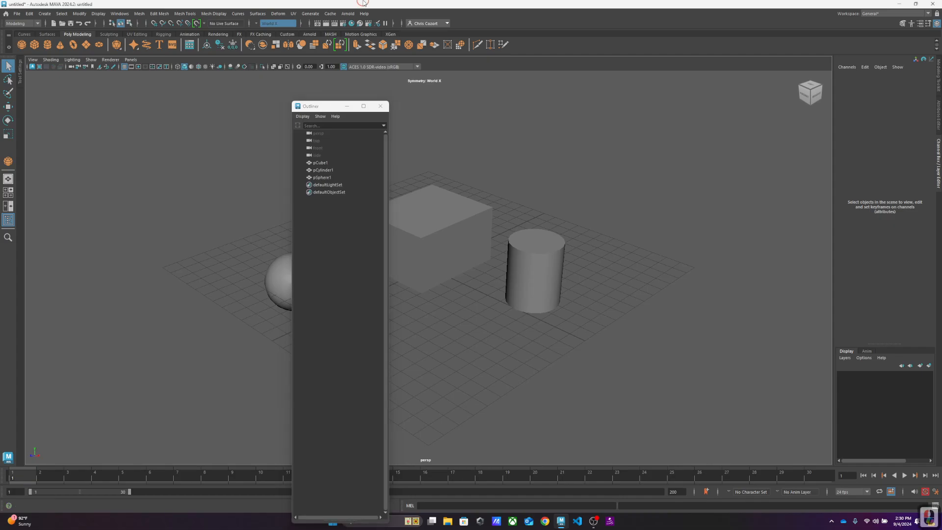
drag(364, 5, 440, 45)
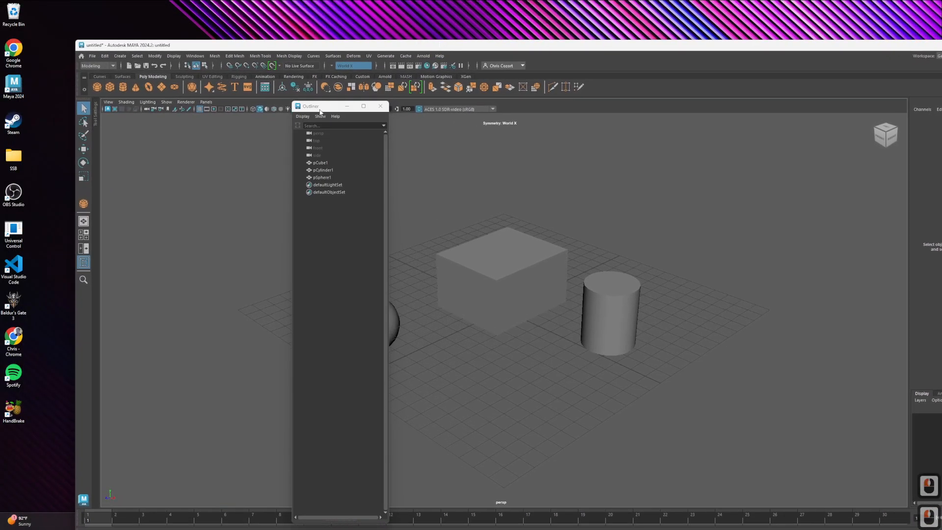
drag(320, 111, 89, 193)
Collapse and expand the docked Outliner and Tool Settings tabs, finishing with the Outliner expanded
click(111, 103)
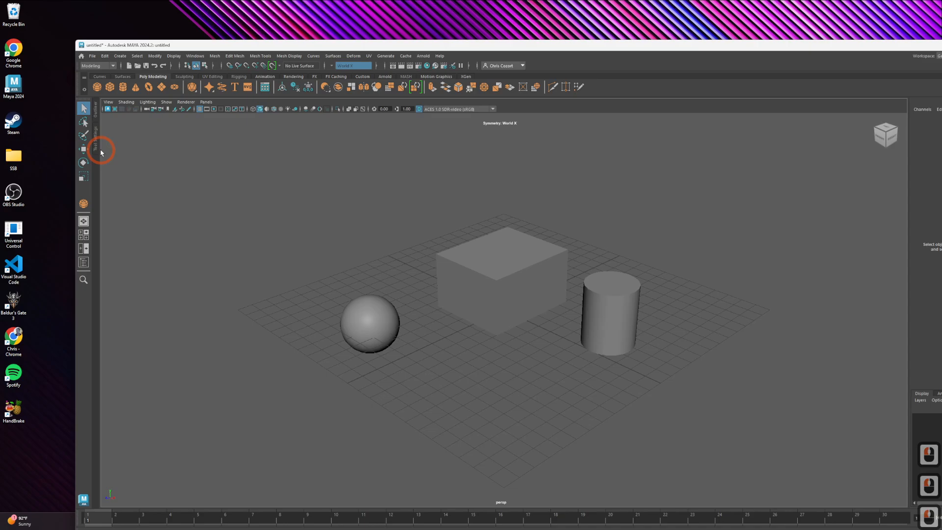
click(96, 112)
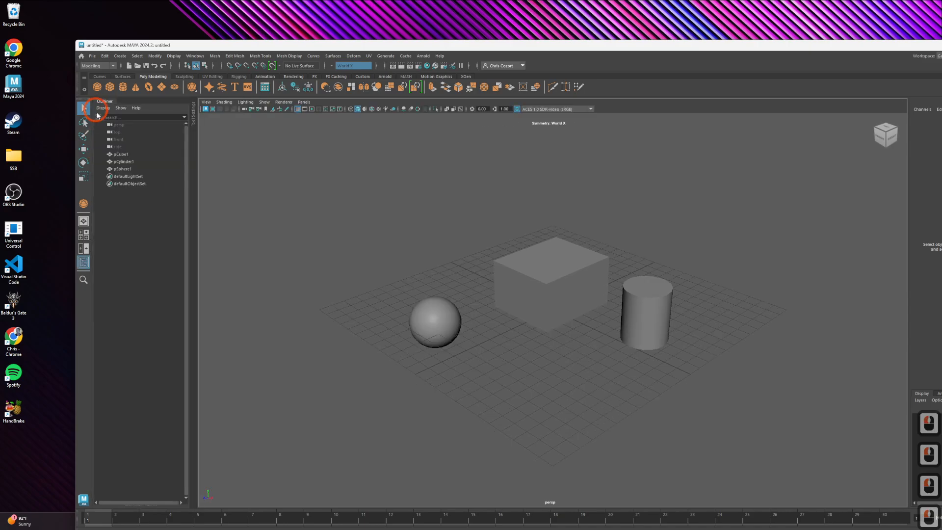
click(193, 118)
drag(211, 102, 115, 104)
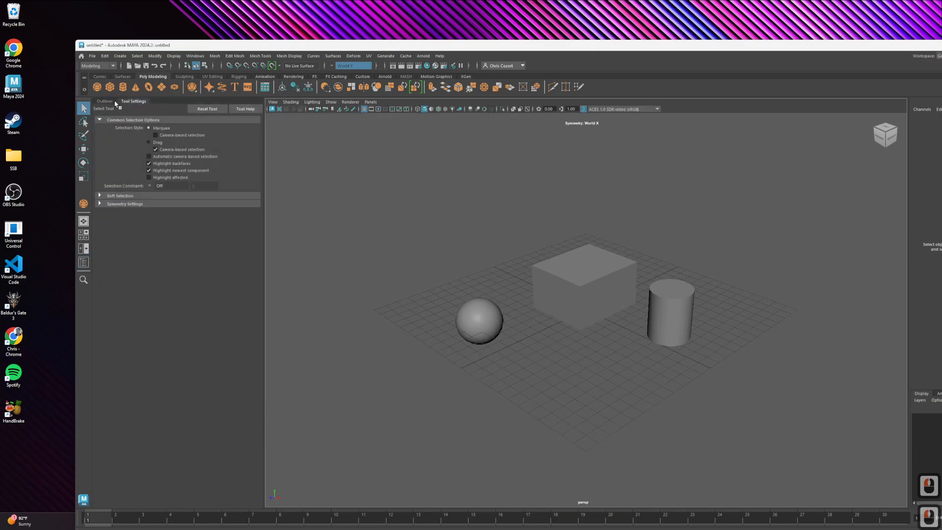
click(106, 102)
click(107, 102)
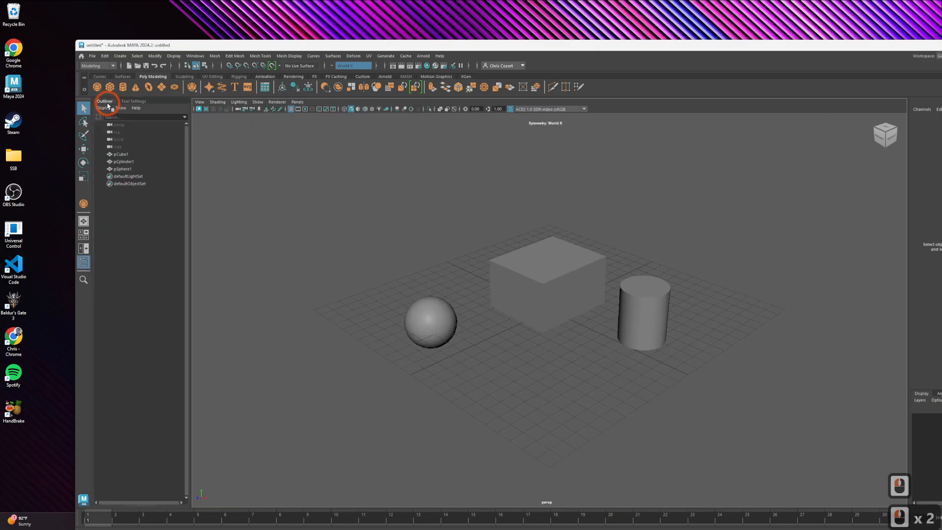
double_click(107, 102)
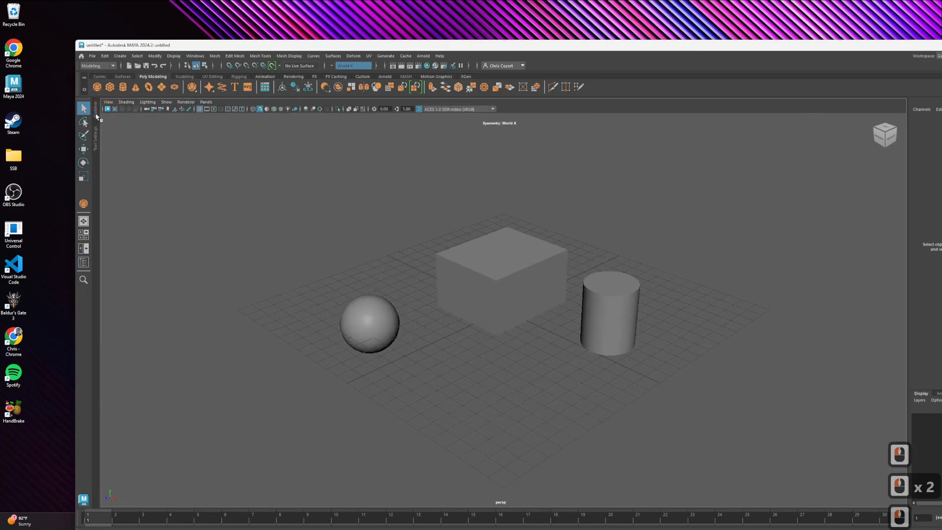
click(96, 117)
Select the cube, cylinder and sphere one after another in the Outliner, and maximise the Maya window
click(121, 154)
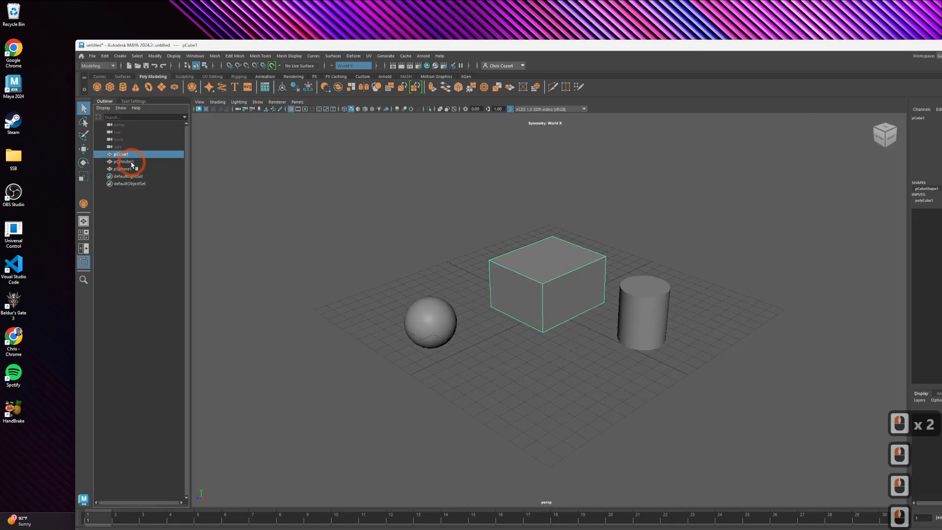
click(131, 161)
click(127, 169)
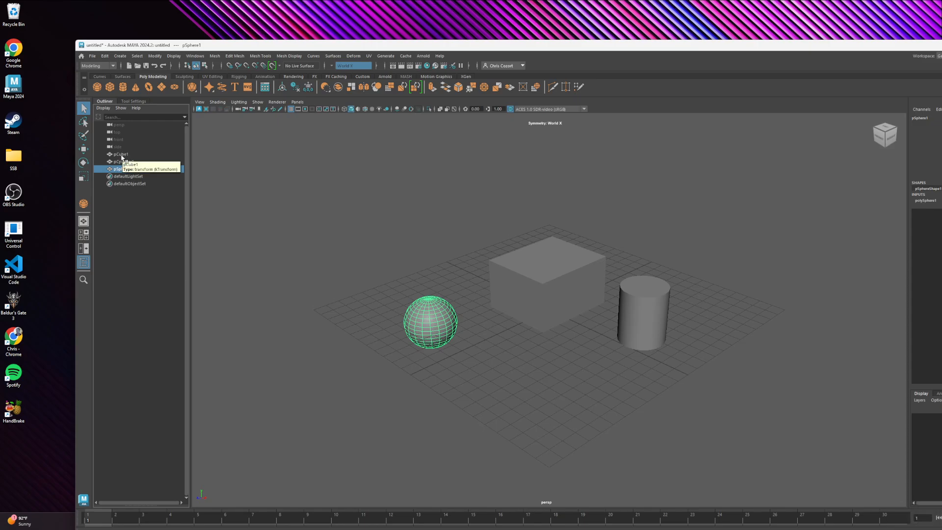
double_click(216, 45)
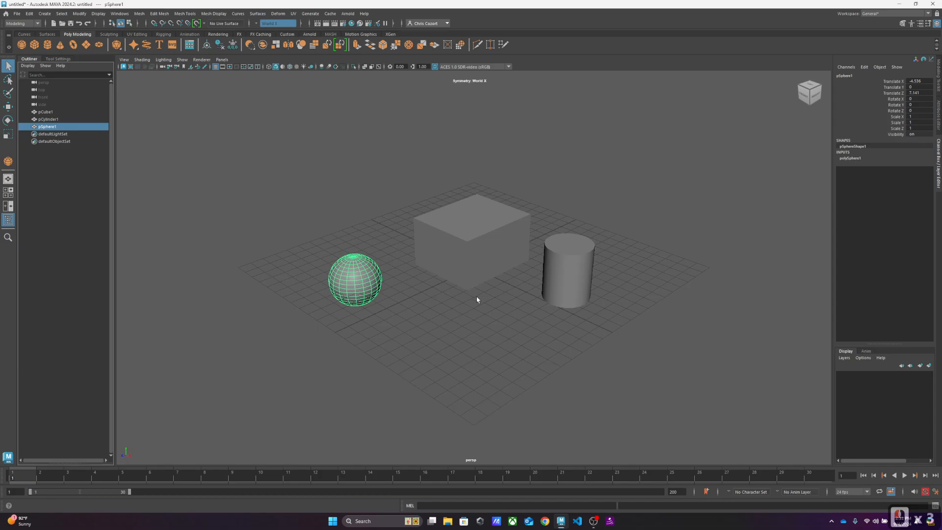
Examine the three primitives from other angles and distances by orbiting and zooming the perspective view
key(alt)
mouse_move(440, 328)
alt+mouse_down()
mouse_move(482, 328)
mouse_move(429, 335)
alt+mouse_up()
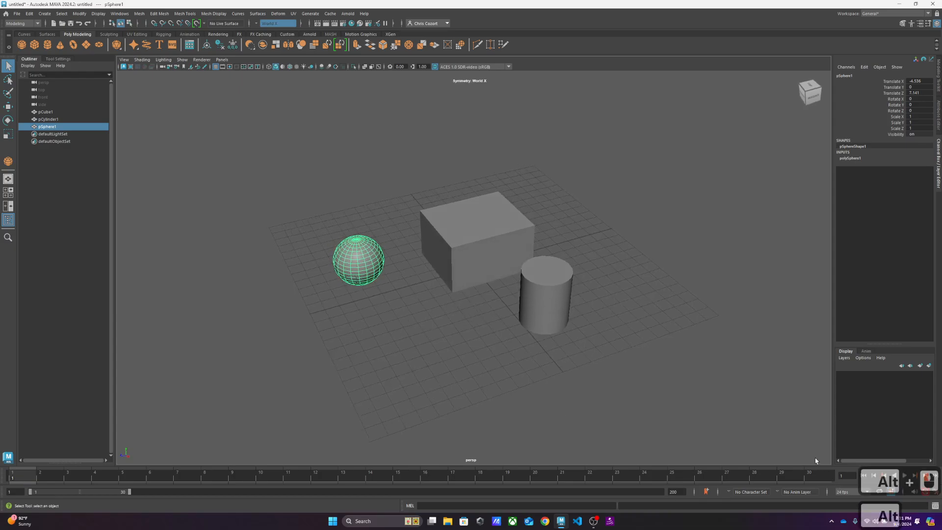
alt+drag(565, 400, 510, 373)
alt+right_drag(485, 348, 514, 321)
scroll(515, 321, down, 5)
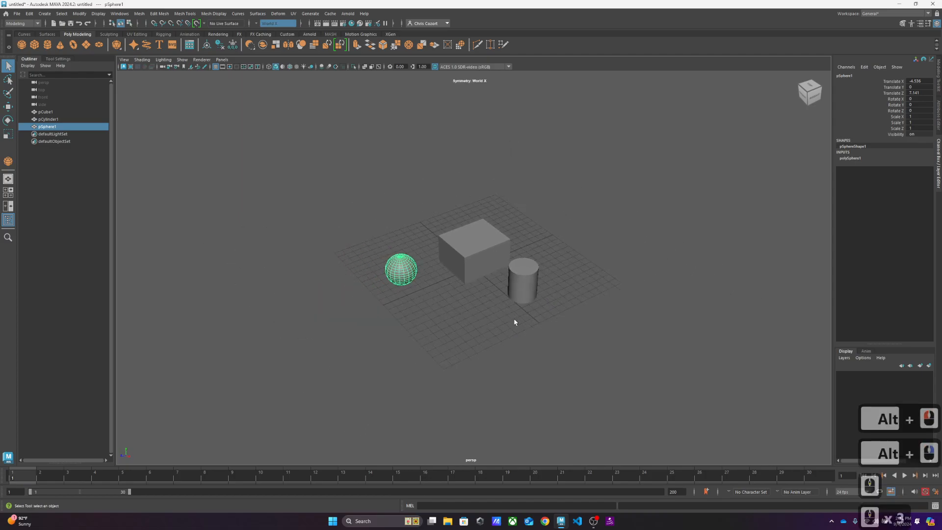
scroll(514, 321, up, 5)
scroll(515, 321, down, 5)
scroll(515, 322, up, 8)
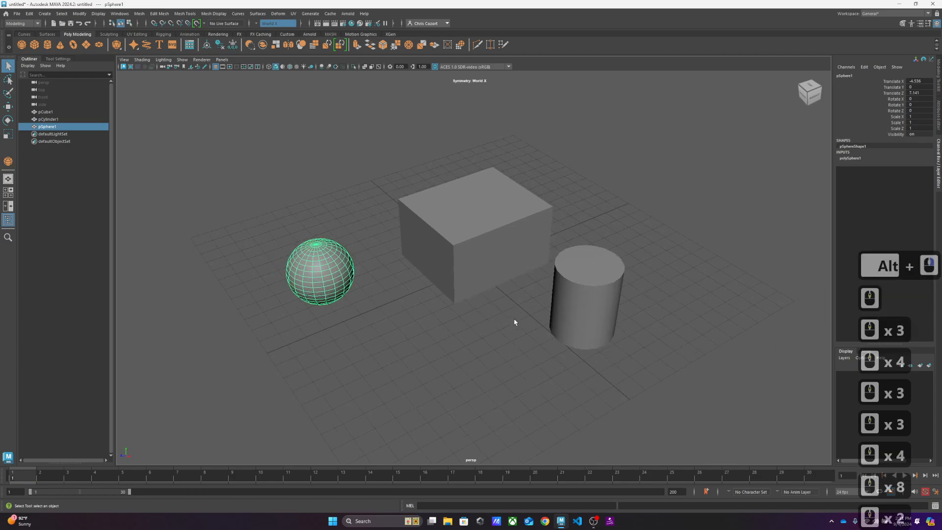
scroll(514, 322, down, 3)
scroll(514, 322, up, 3)
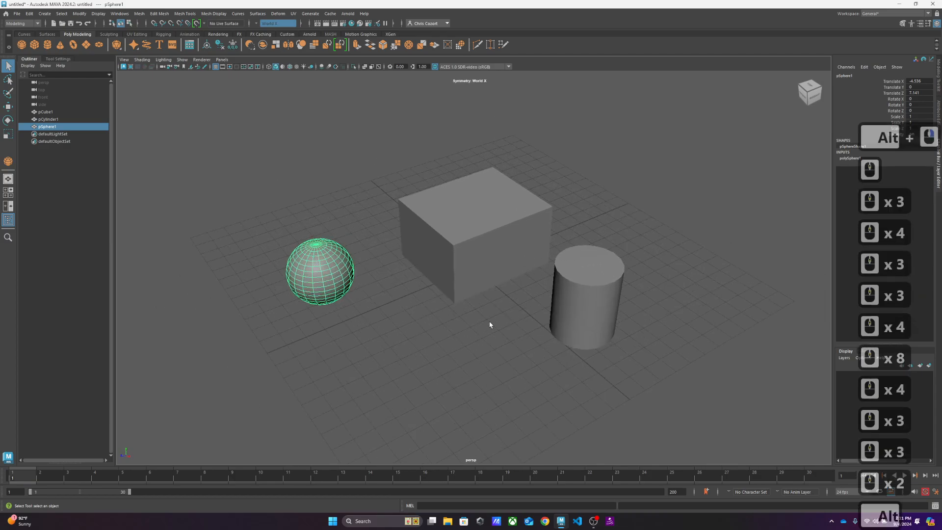
Practise panning, orbiting and zooming around the cube, sphere and cylinder in the perspective view
alt+middle_drag(473, 334, 406, 322)
alt+drag(391, 332, 463, 332)
scroll(436, 336, up, 3)
scroll(439, 336, down, 5)
scroll(438, 336, up, 3)
scroll(438, 337, down, 3)
scroll(439, 336, up, 3)
scroll(438, 336, down, 2)
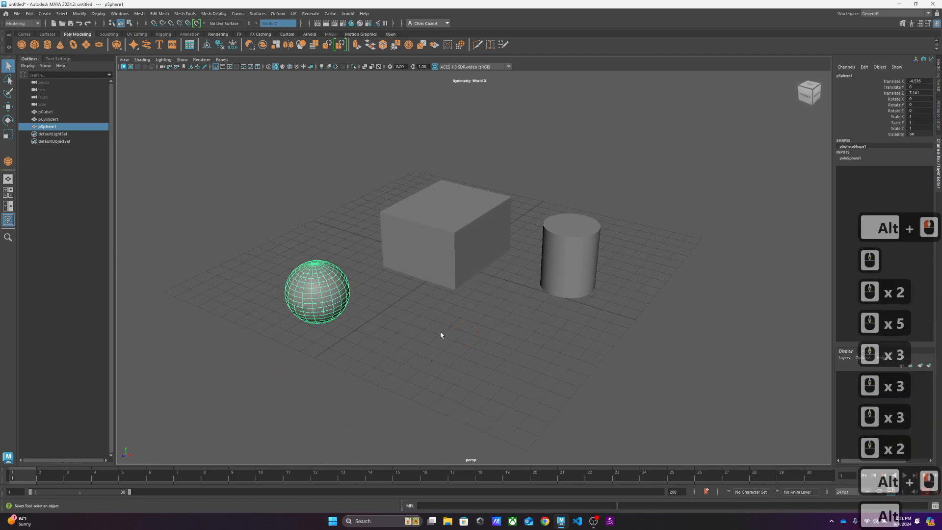
alt+right_drag(441, 332, 439, 333)
alt+middle_drag(439, 333, 412, 330)
alt+middle_drag(492, 326, 446, 332)
scroll(482, 334, up, 2)
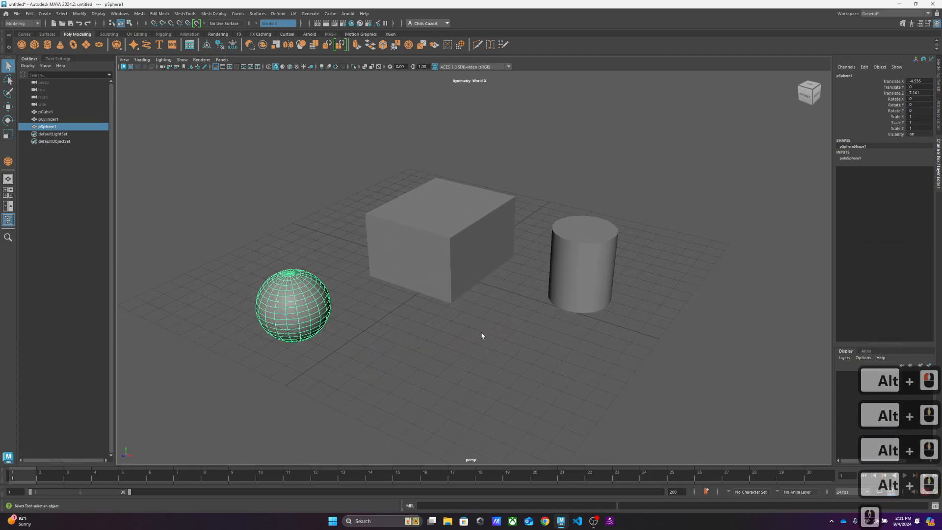
Move the view far away from the primitives and frame it back on the selected sphere
scroll(481, 336, down, 5)
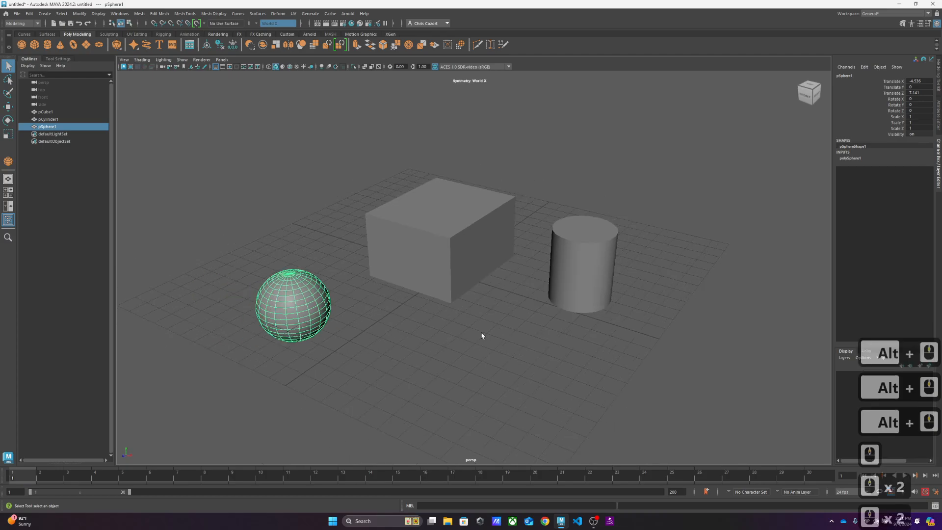
scroll(482, 336, down, 1)
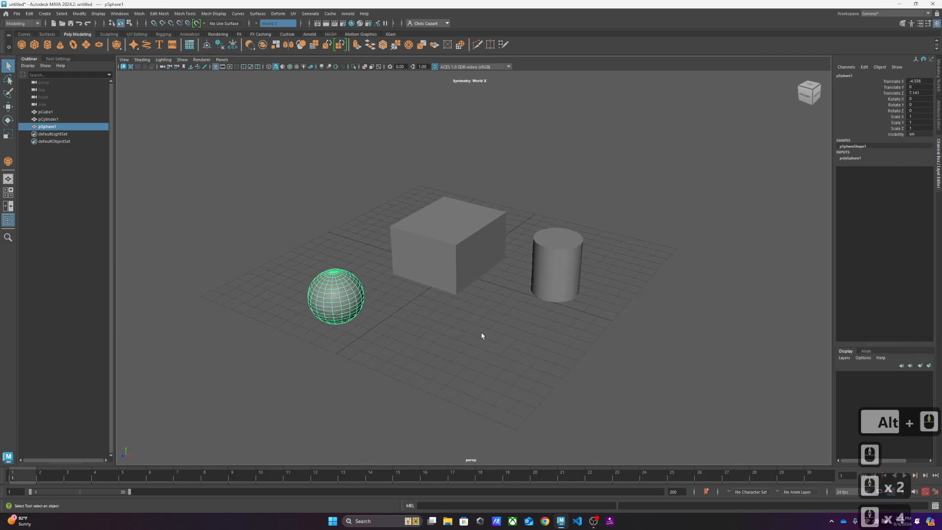
scroll(482, 335, down, 13)
scroll(482, 336, down, 1)
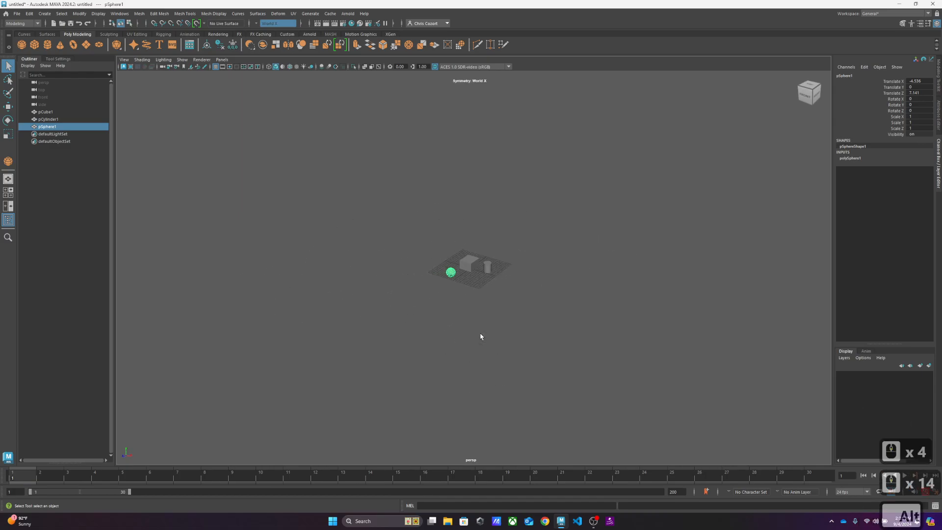
alt+middle_drag(479, 336, 686, 352)
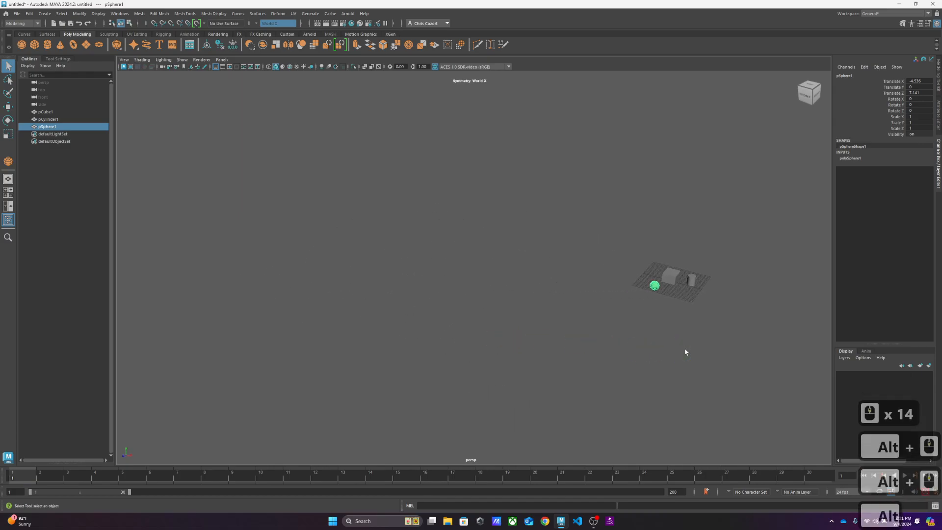
key(f)
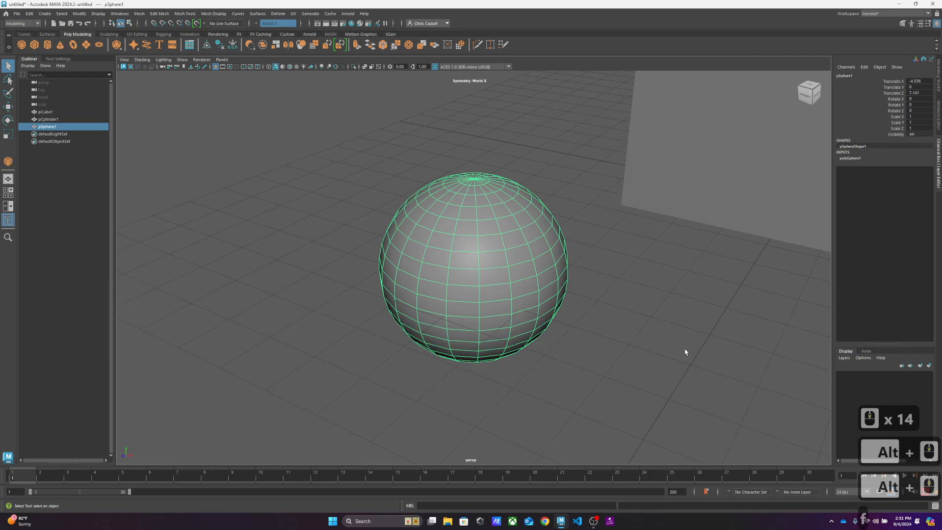
Deselect the sphere and frame the whole scene so that all three primitives fit in the view
click(658, 322)
key(f)
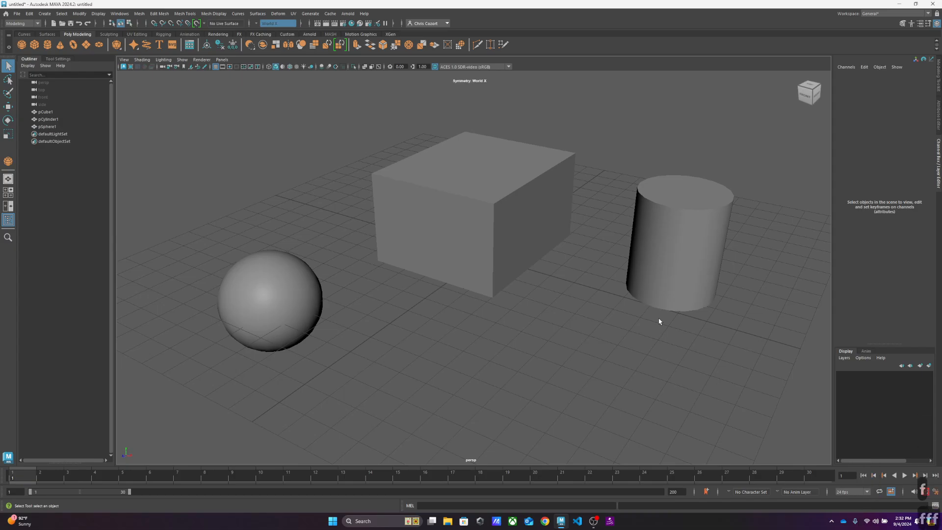
key(f)
key(f)
key(f)
key(f)
scroll(594, 326, down, 3)
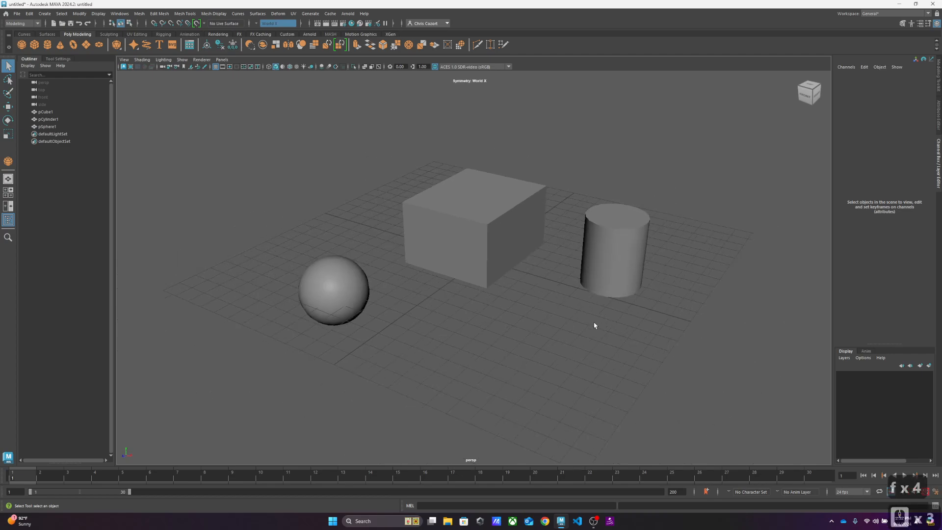
Collapse the Channel Box / Layer Editor to widen the viewport
click(939, 170)
alt+middle_drag(585, 299, 547, 321)
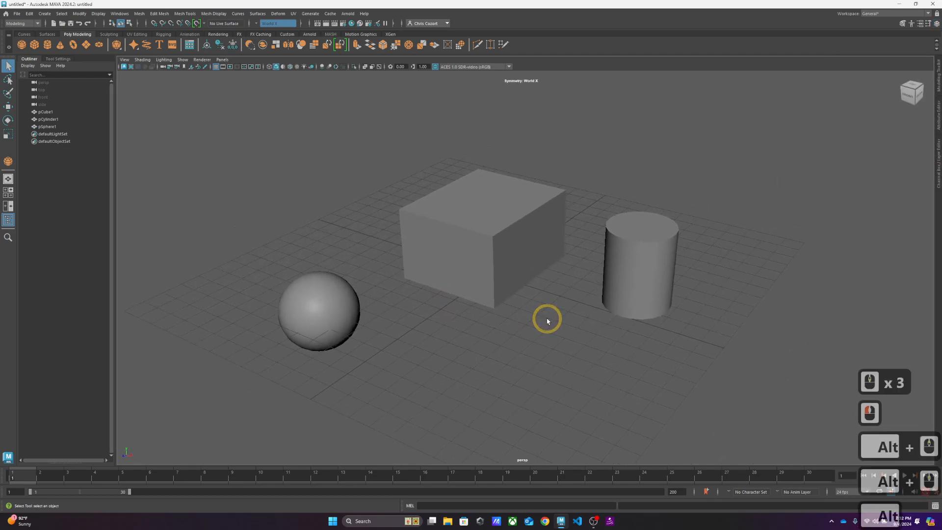